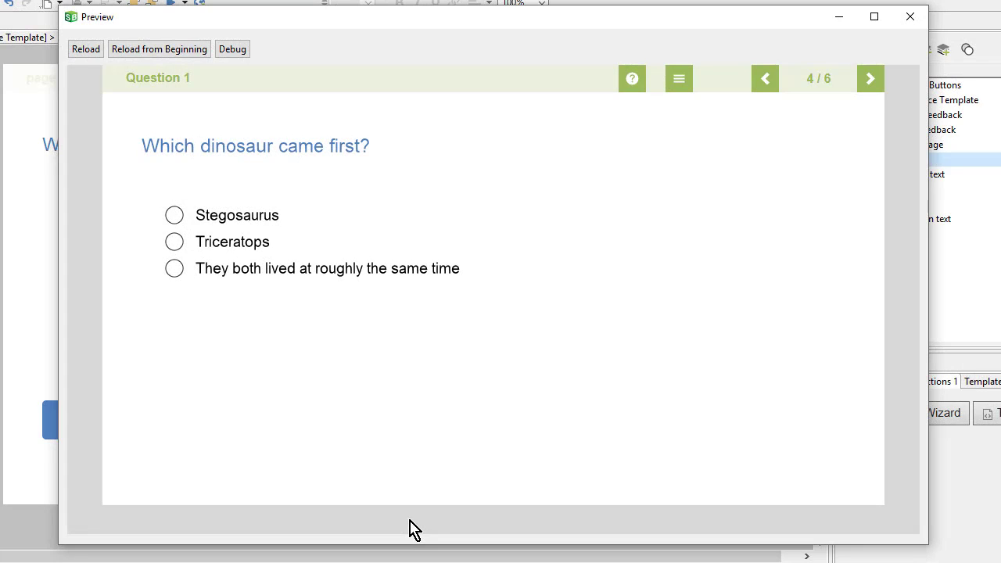
Test the quiz preview by submitting Stegosaurus for question 1 and 3 for question 2, continuing past each feedback.
left_click(251, 222)
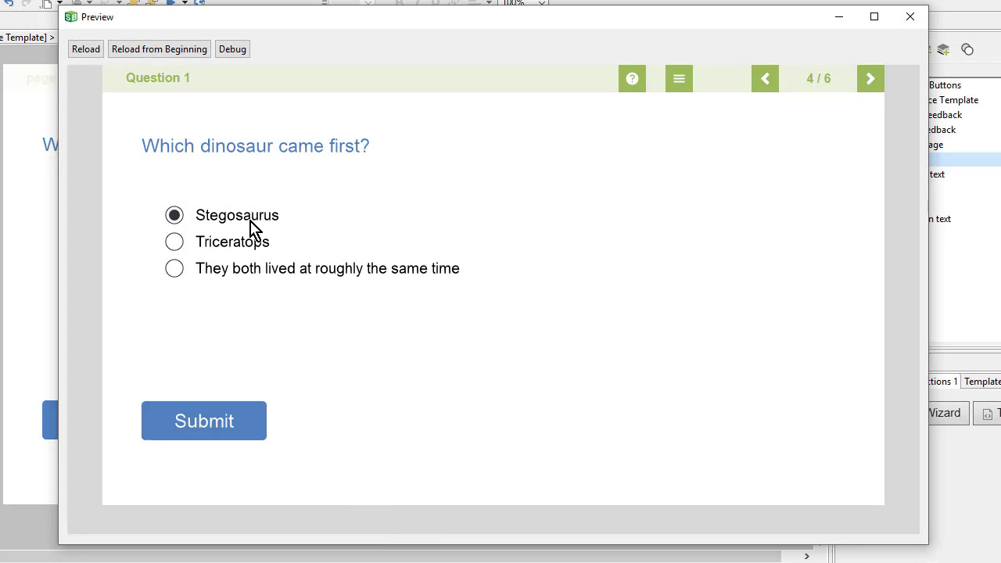
left_click(238, 439)
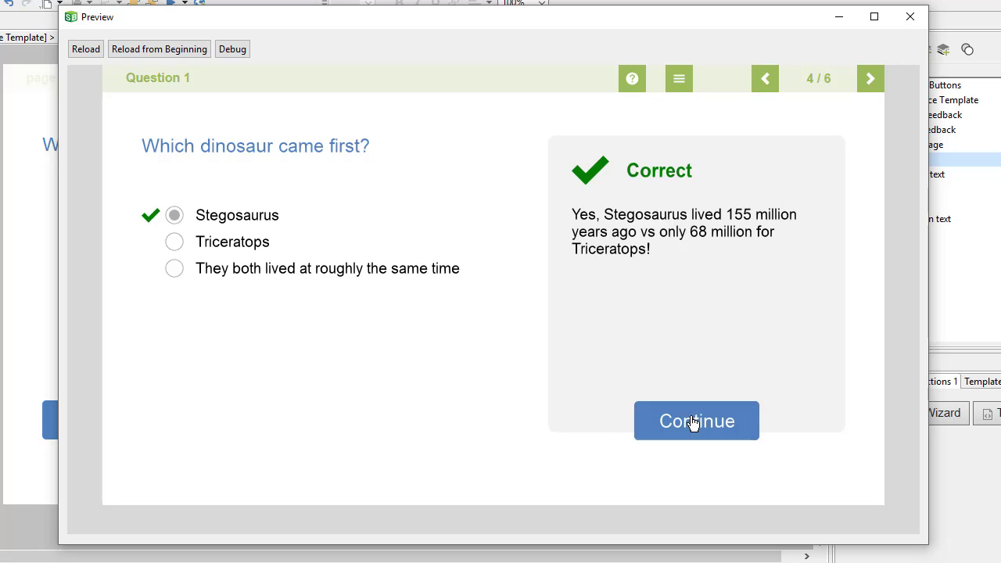
left_click(695, 423)
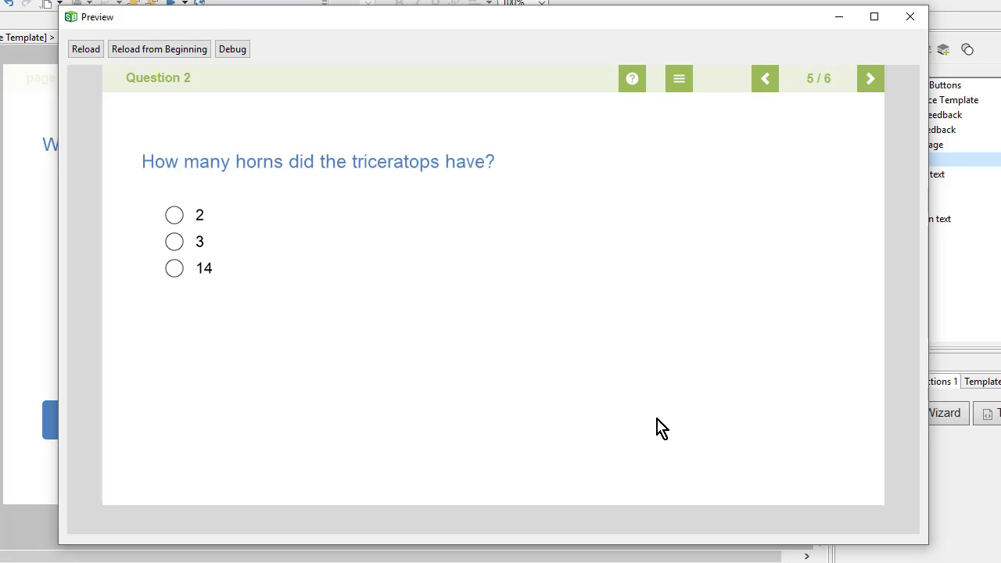
left_click(199, 244)
left_click(207, 426)
left_click(693, 427)
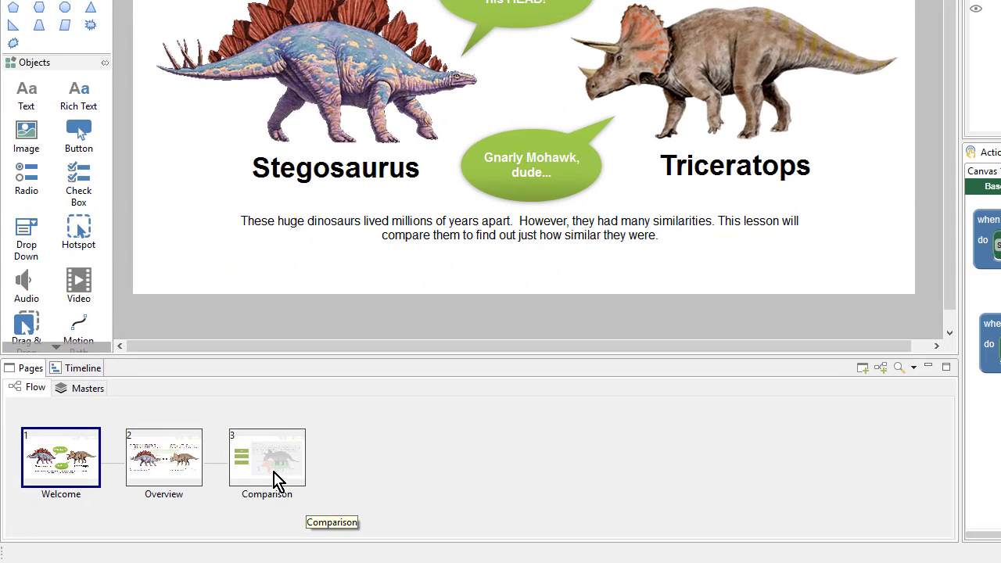
Add a new page after the Comparison page and apply the Multiple Choice question template to it.
left_click(275, 479)
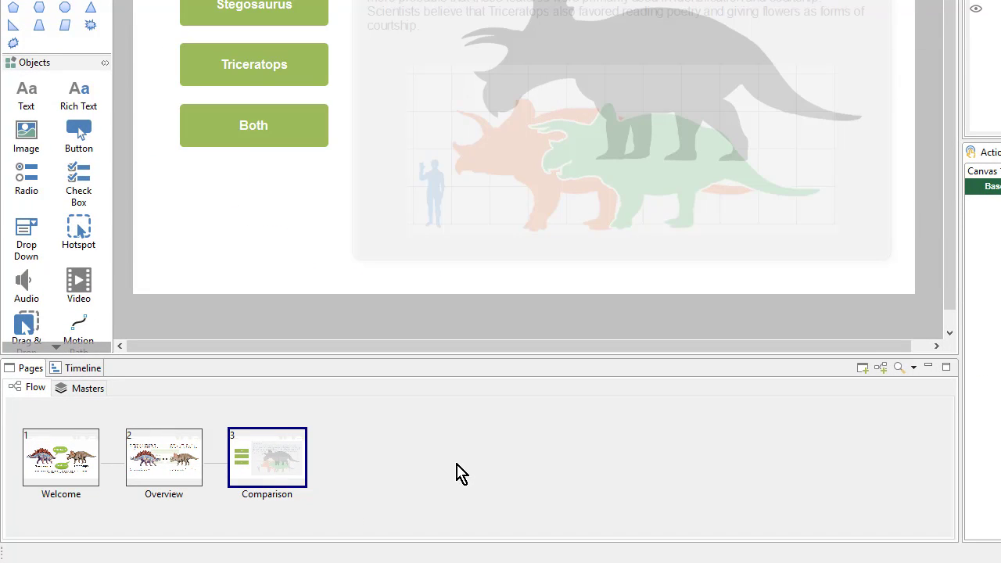
left_click(863, 370)
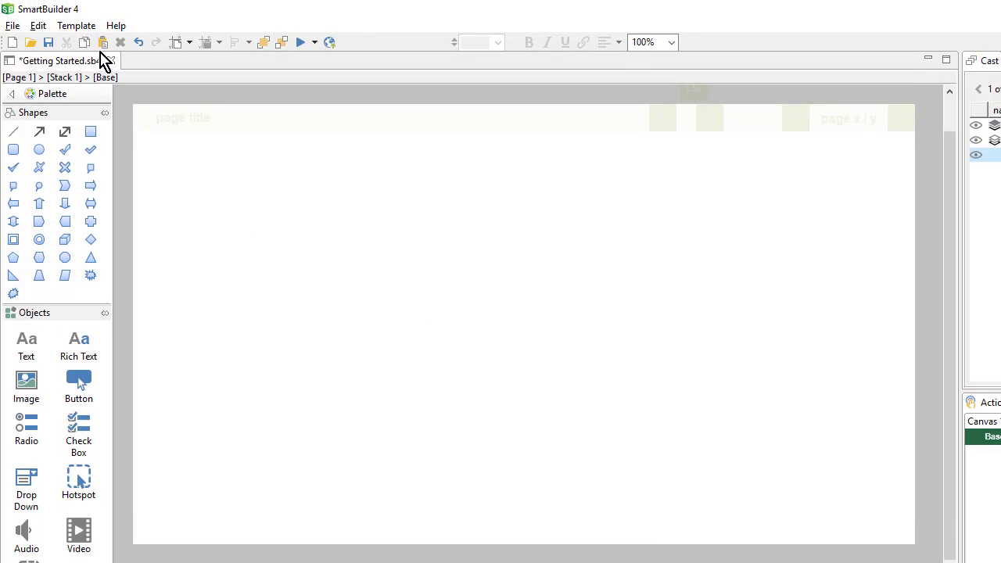
left_click(92, 30)
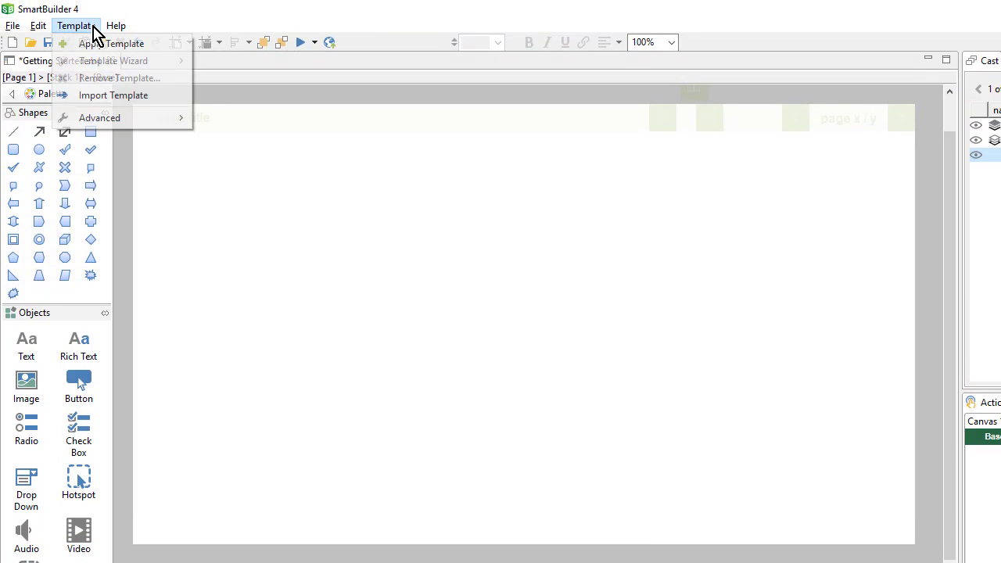
left_click(160, 47)
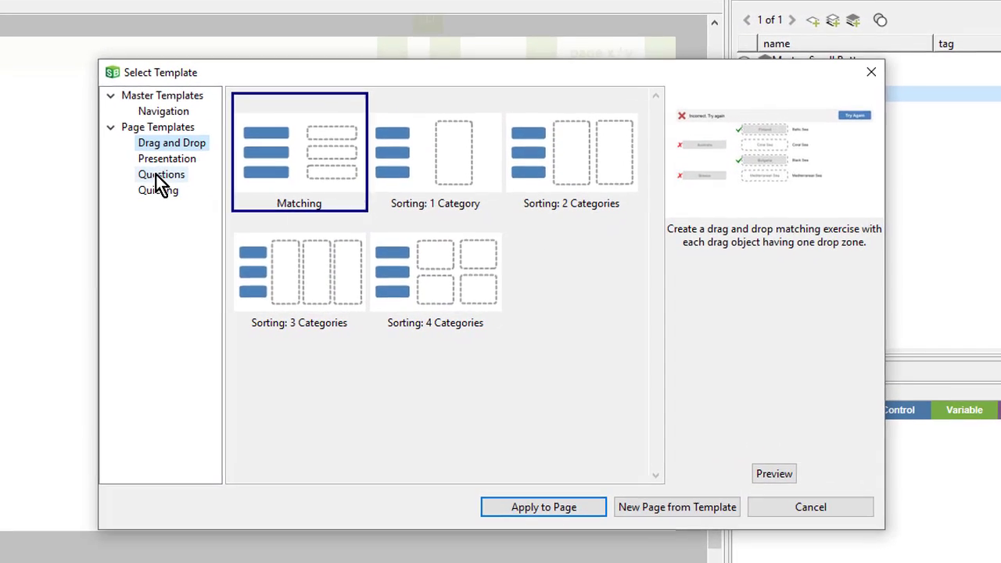
left_click(189, 186)
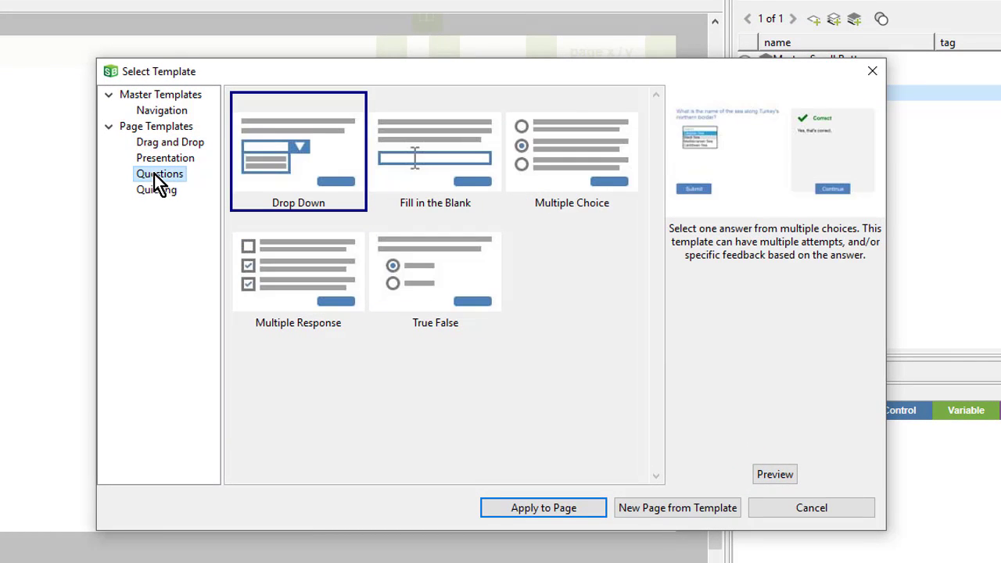
left_click(567, 184)
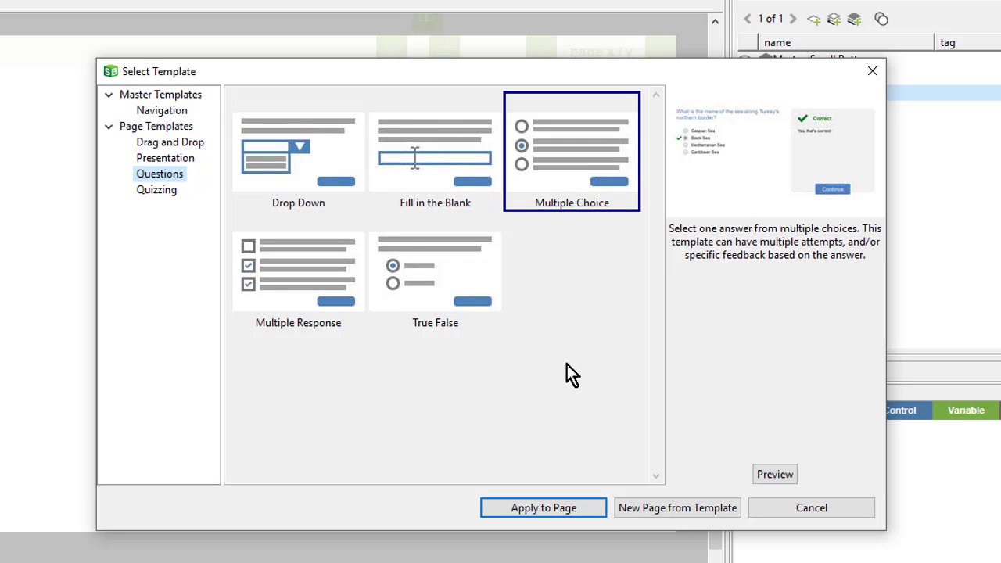
left_click(580, 508)
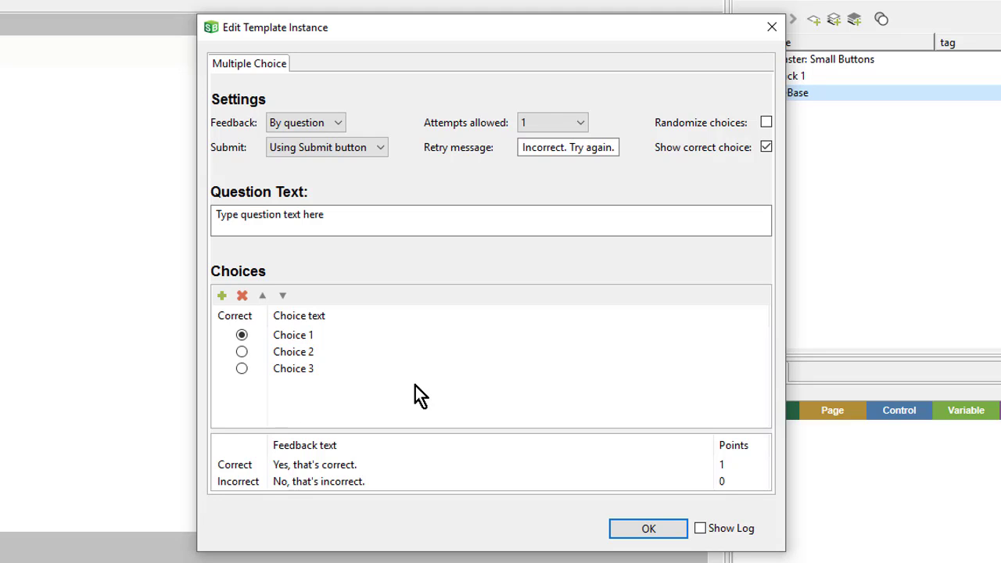
Enter the question "Which dinosaur came first?" with the choices "Stegosaurus", "Triceratops" and "They both lived at roughly the same time".
left_click_drag(376, 216, 156, 212)
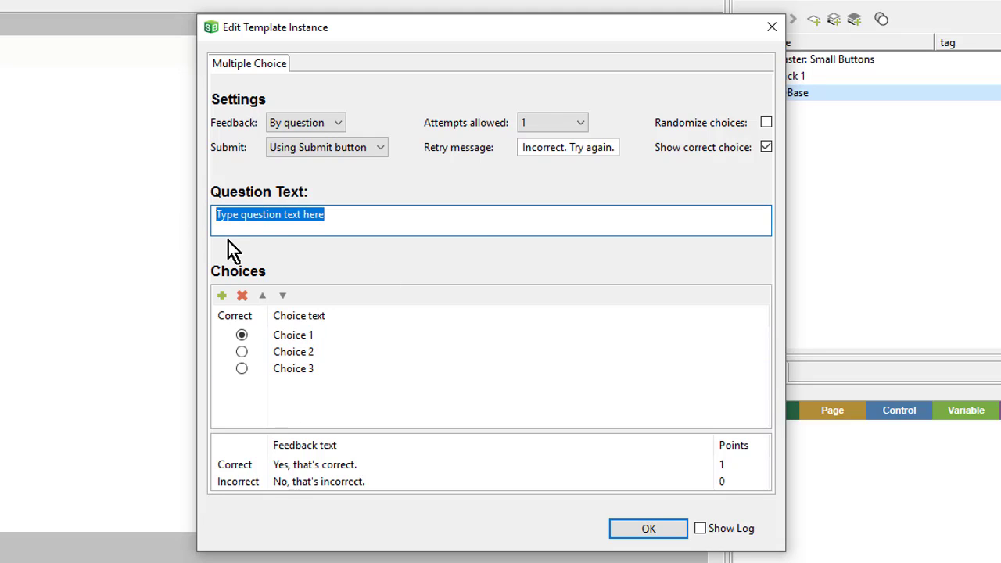
type("Which dinosaur came first?")
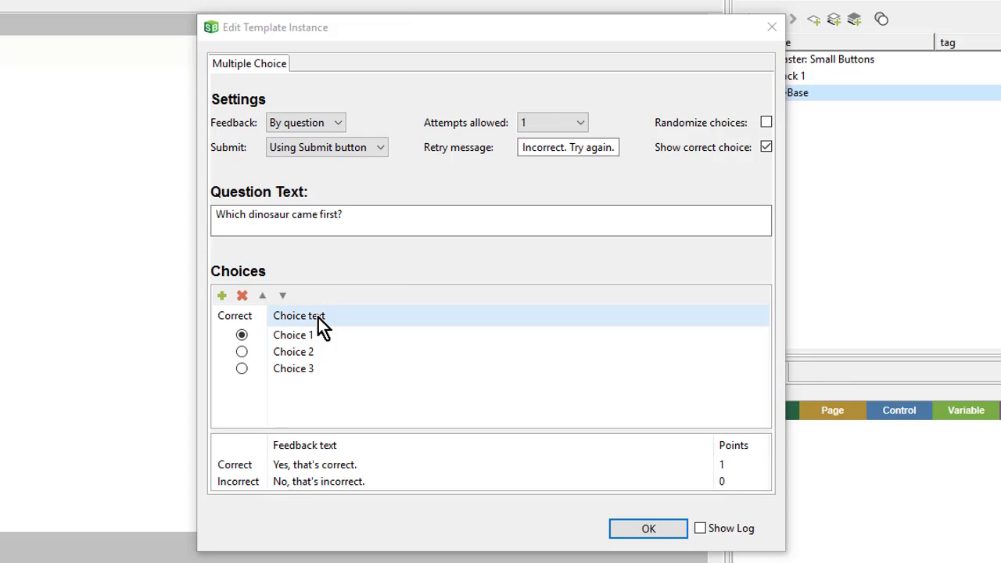
left_click(324, 335)
left_click(352, 333)
type("Stegosaurus")
key("Return")
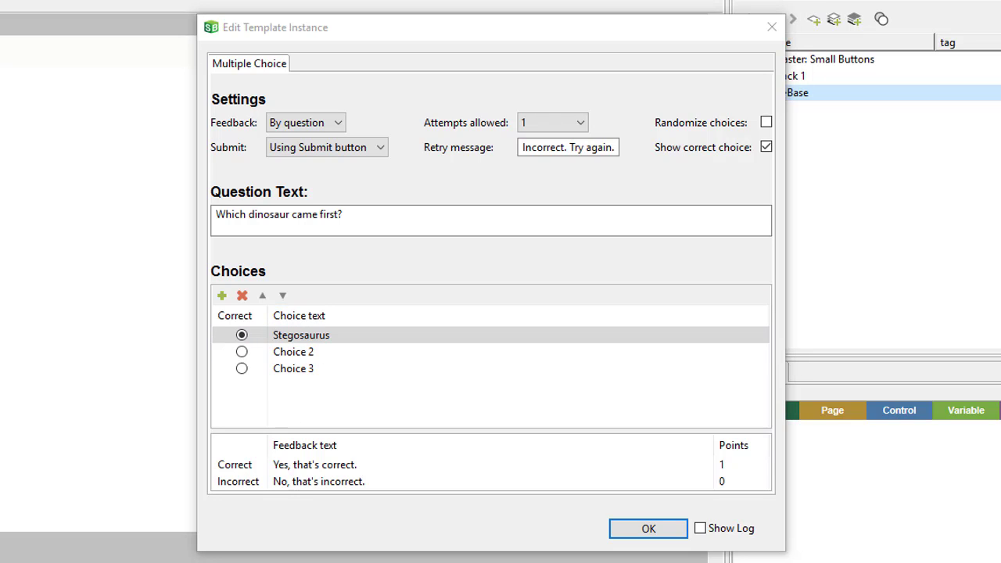
double_click(374, 352)
type("Triceratops")
key("Return")
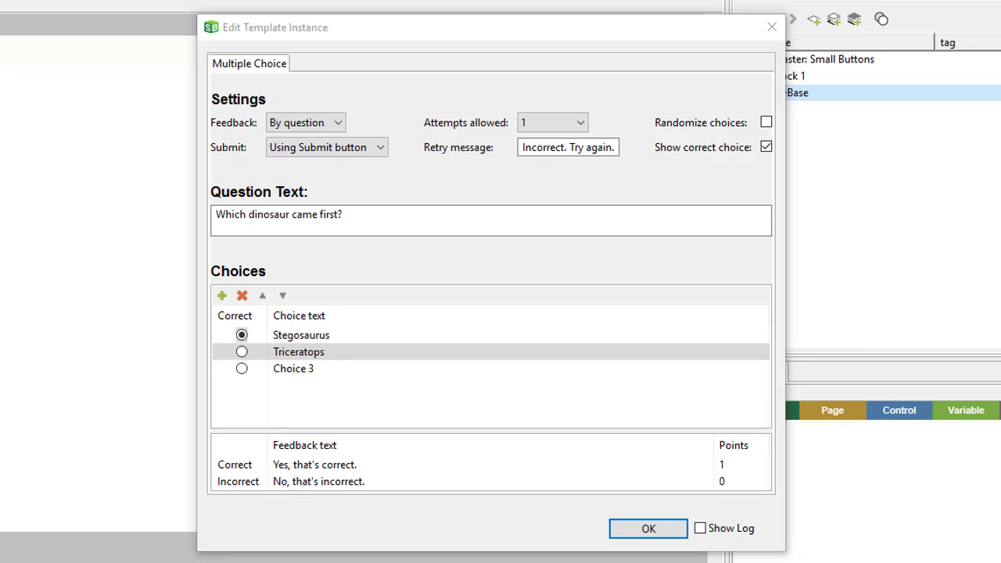
double_click(328, 368)
type("They both lived at roughly the same time")
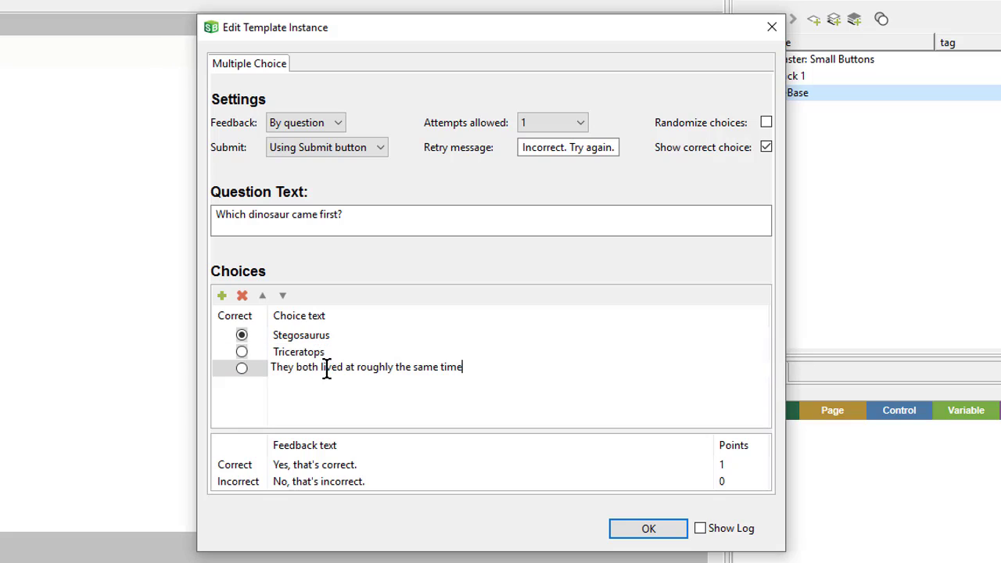
key("Return")
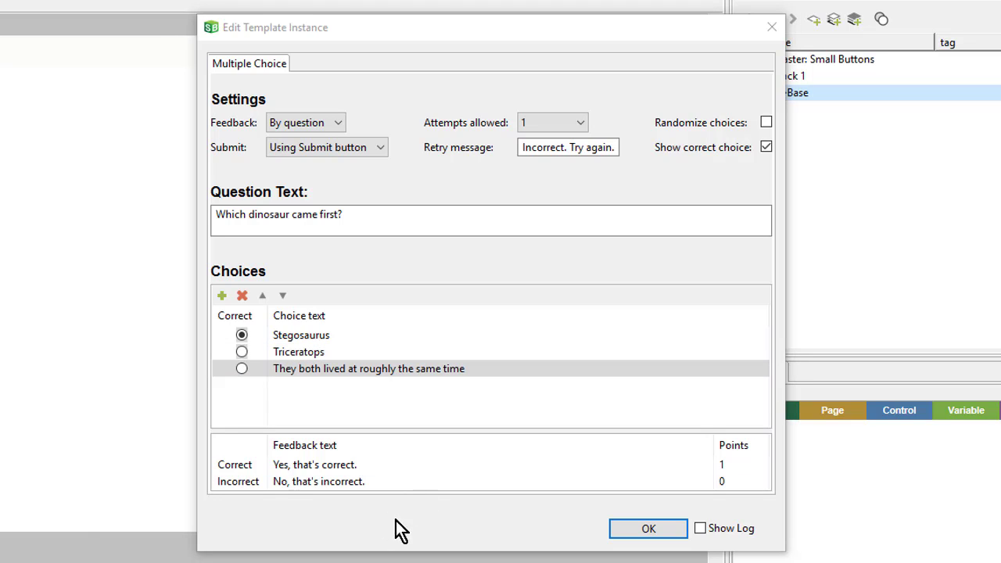
Set the correct feedback text to "Yes, Stegosaurus lived 155 million years ago vs only 68 million for Triceratops!".
double_click(430, 465)
type("Yes, Stegosaurus lived 155 million years ago vs only 68 million for Triceratops!")
key("Return")
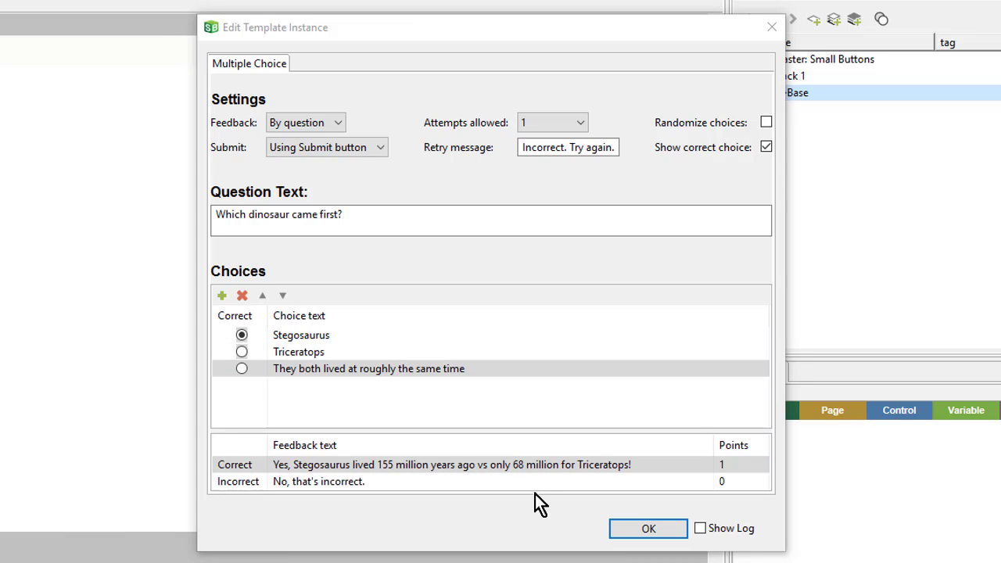
Set the incorrect feedback to "No, Stegosaurus lived 155 million years ago vs only 68 million for Triceratops!" and accept the template settings.
double_click(436, 481)
type("No, Stegosaurus lived 155 million years ago vs only 68 million for Triceratops!")
key("Return")
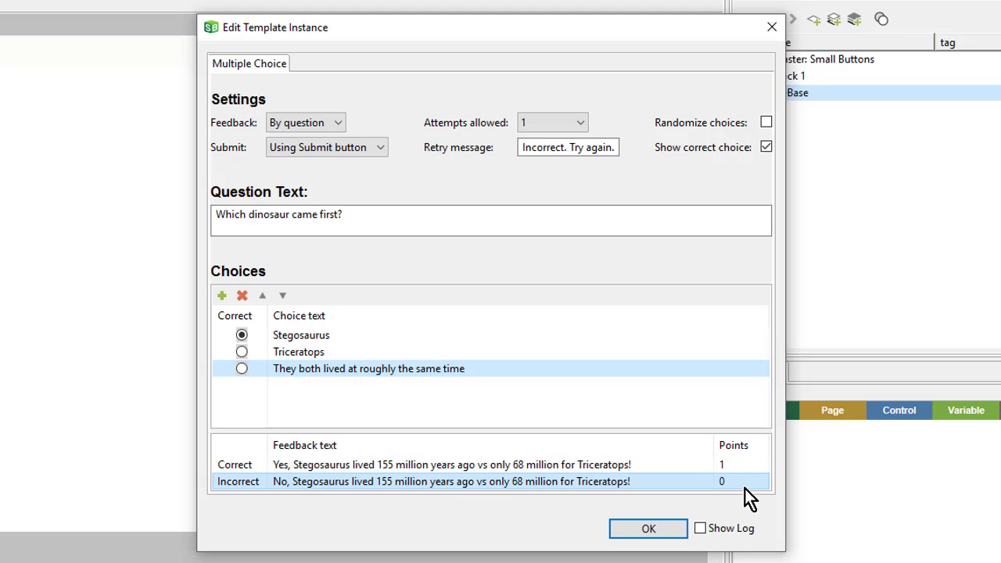
left_click(647, 529)
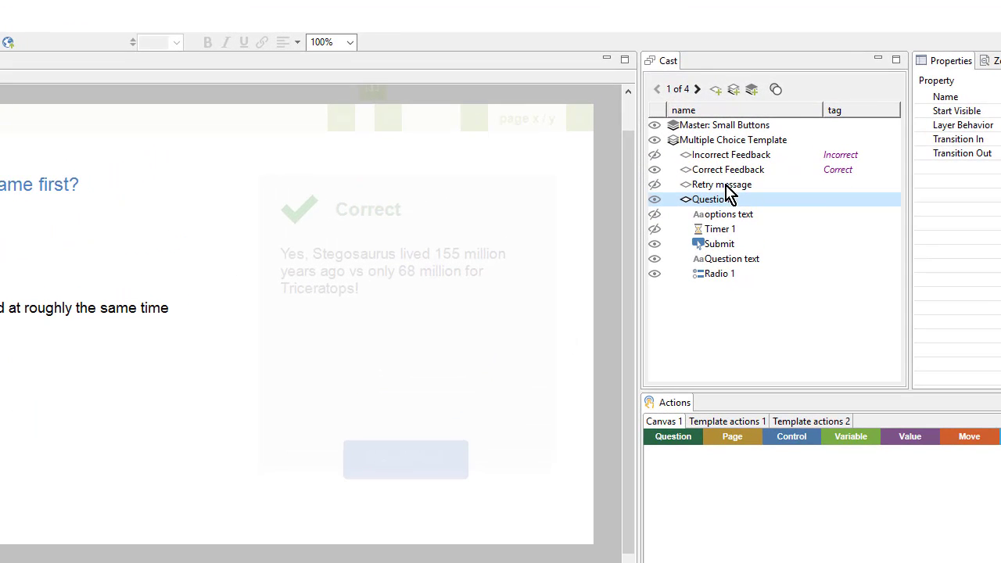
Inspect the Correct Feedback and Incorrect Feedback layers and the first set of template actions.
left_click(728, 172)
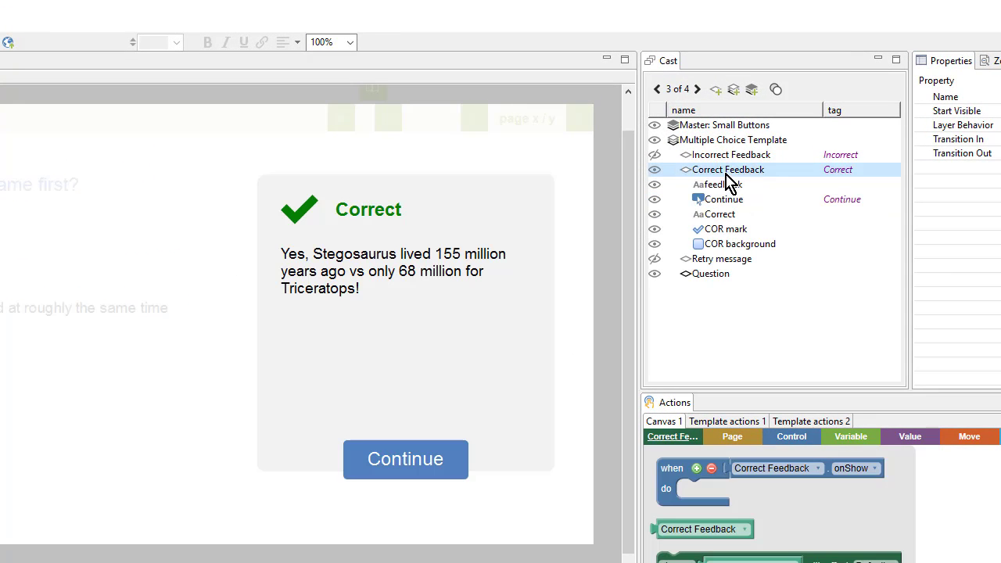
left_click(727, 156)
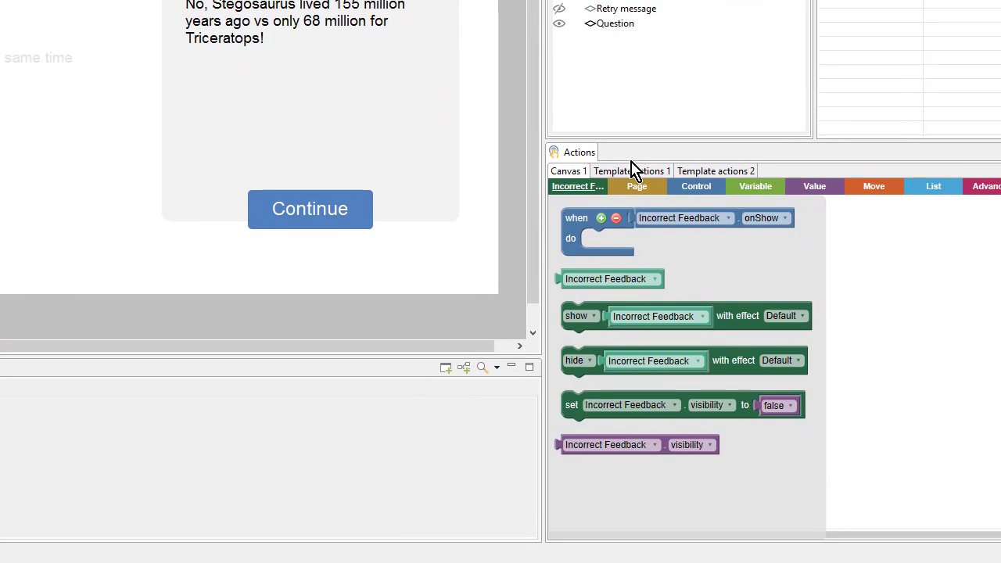
left_click(660, 174)
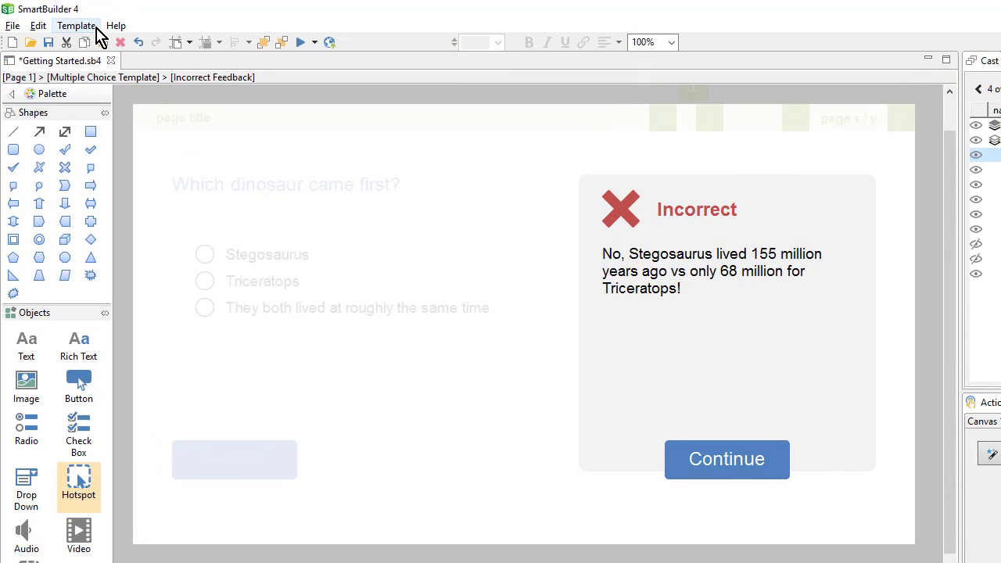
Review the dinosaur question's settings in the Multiple Choice template wizard and close it.
left_click(88, 27)
mouse_move(108, 67)
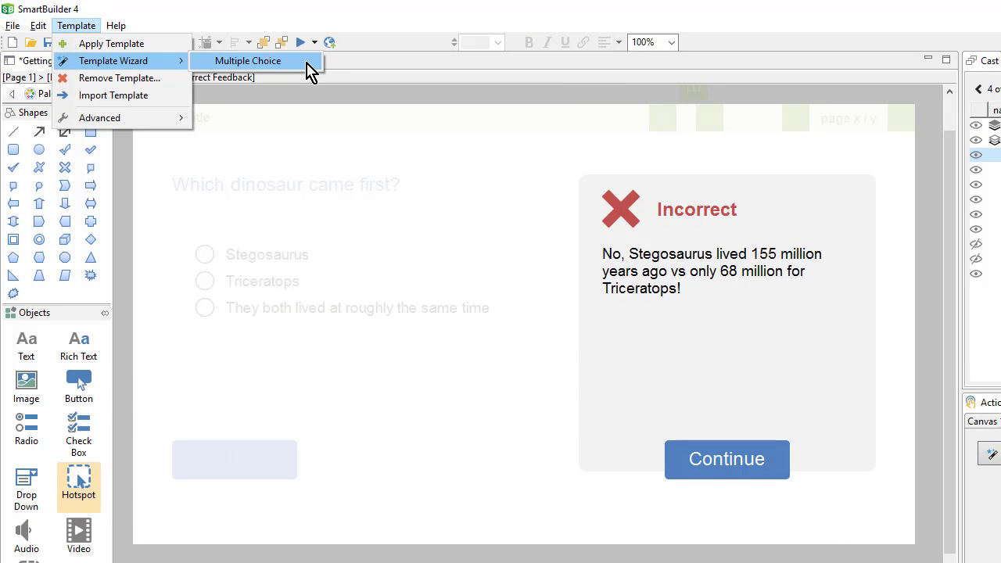
left_click(307, 64)
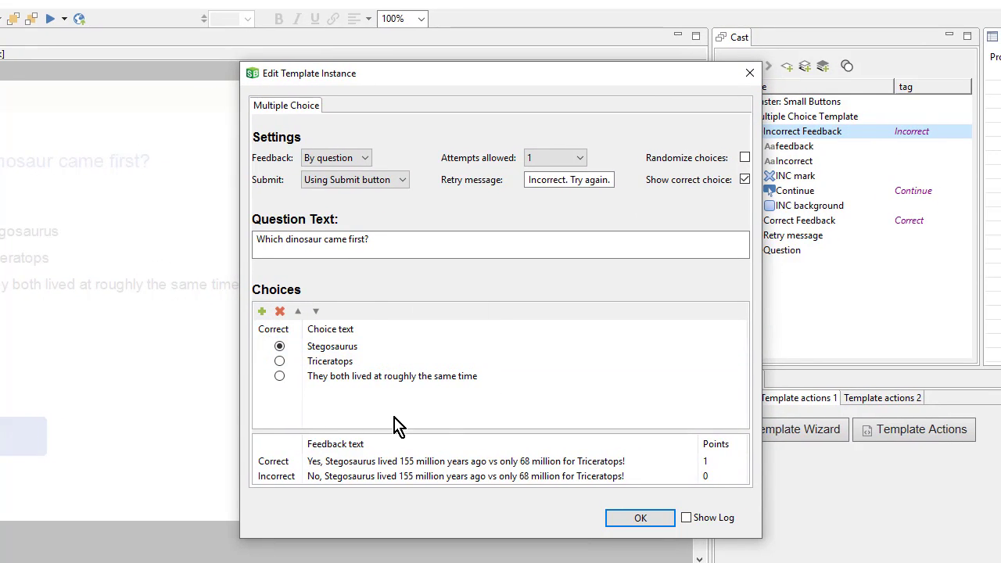
left_click(633, 520)
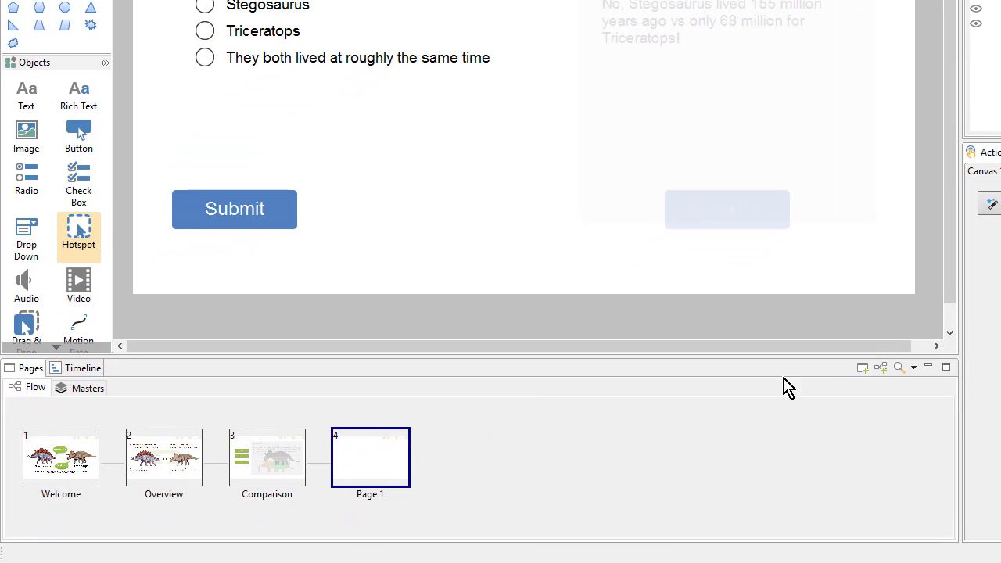
Add another new page after the first question page and apply the Multiple Choice question template to it.
left_click(862, 367)
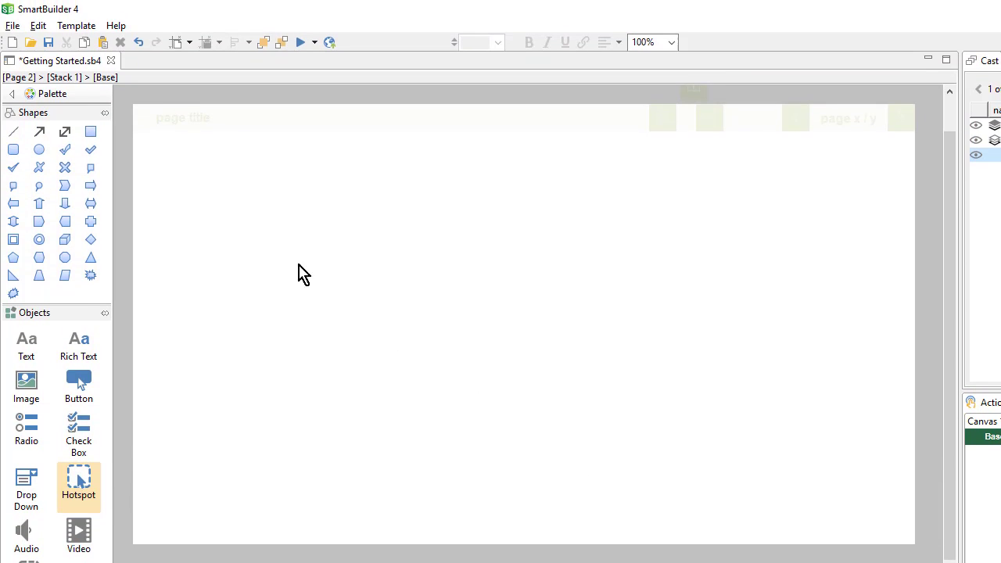
left_click(86, 28)
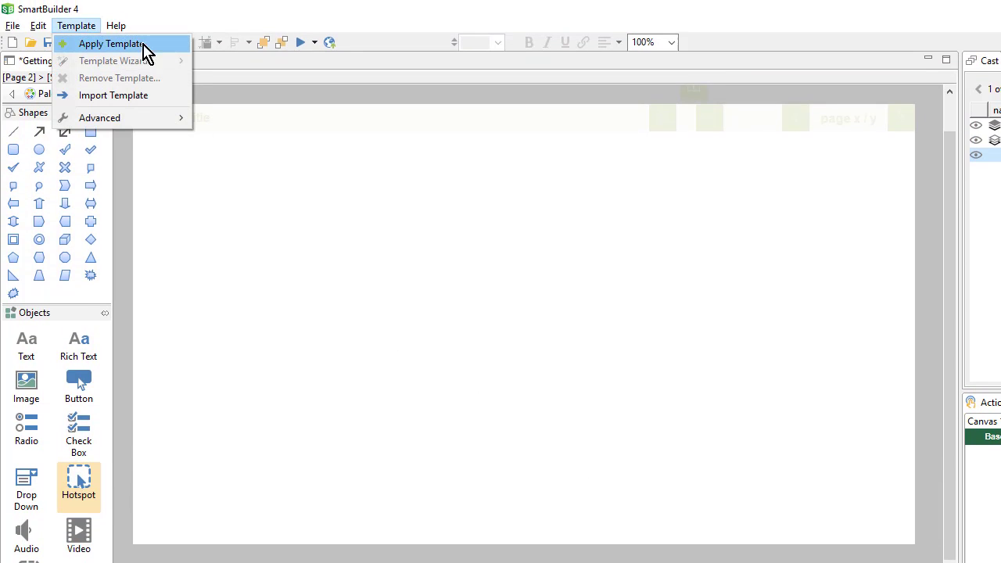
left_click(157, 45)
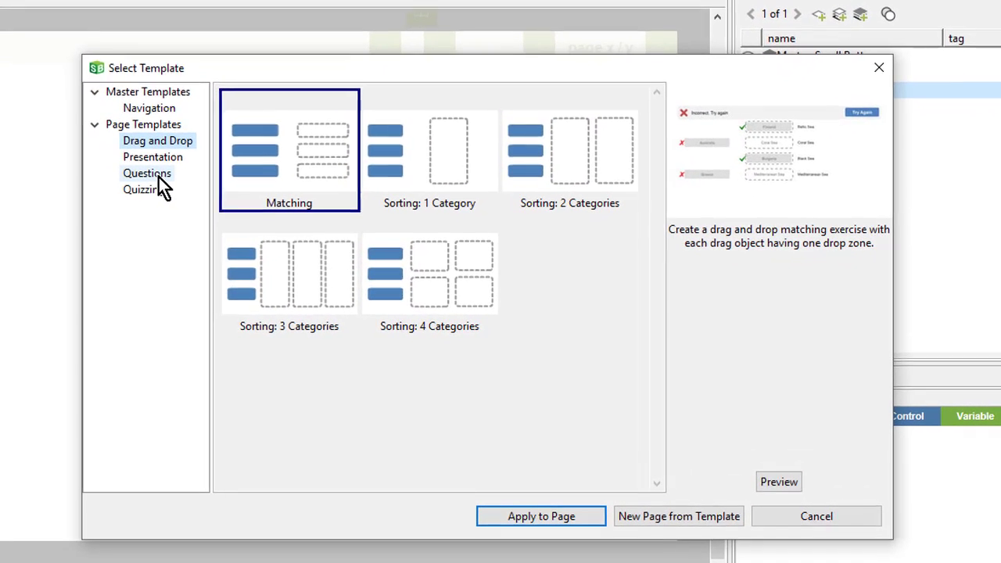
left_click(193, 181)
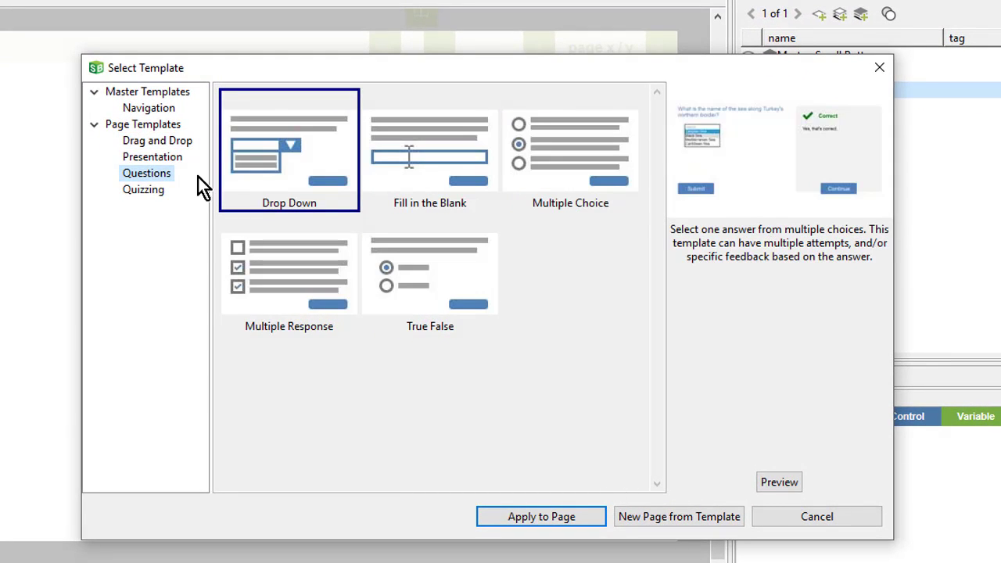
left_click(538, 181)
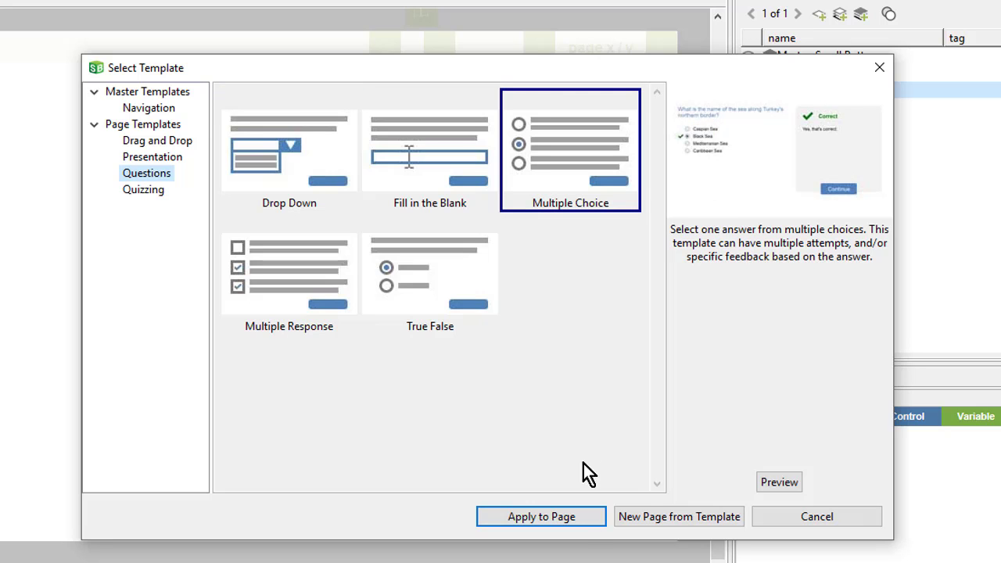
left_click(577, 518)
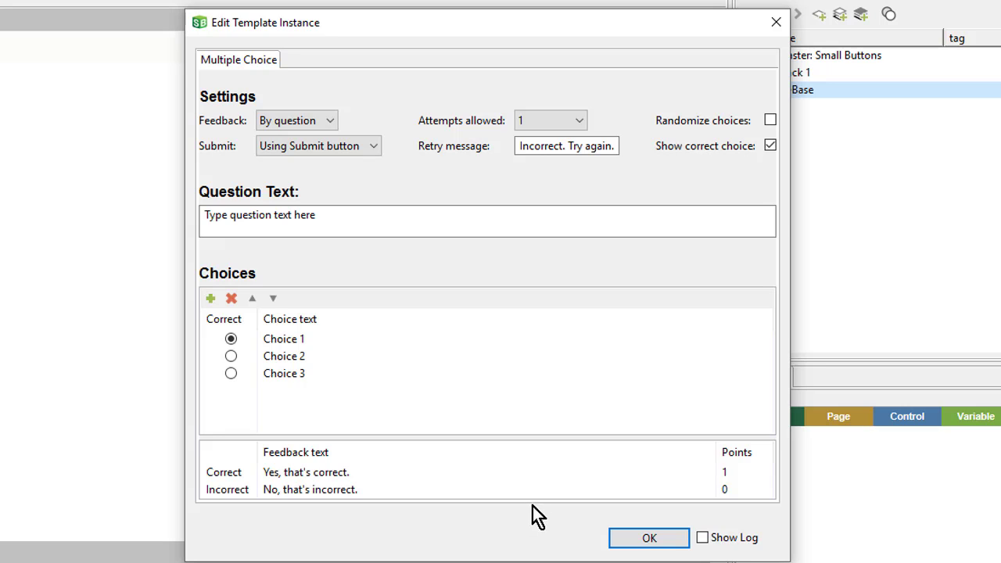
Enter the question "How many horns did triceratops have?" with the choices 2, 3 and 15.
left_click(398, 221)
key("ctrl+a")
type("How many horns did triceratops have?")
left_click(345, 345)
type("2")
left_click(345, 357)
type("3")
left_click(341, 374)
type("15")
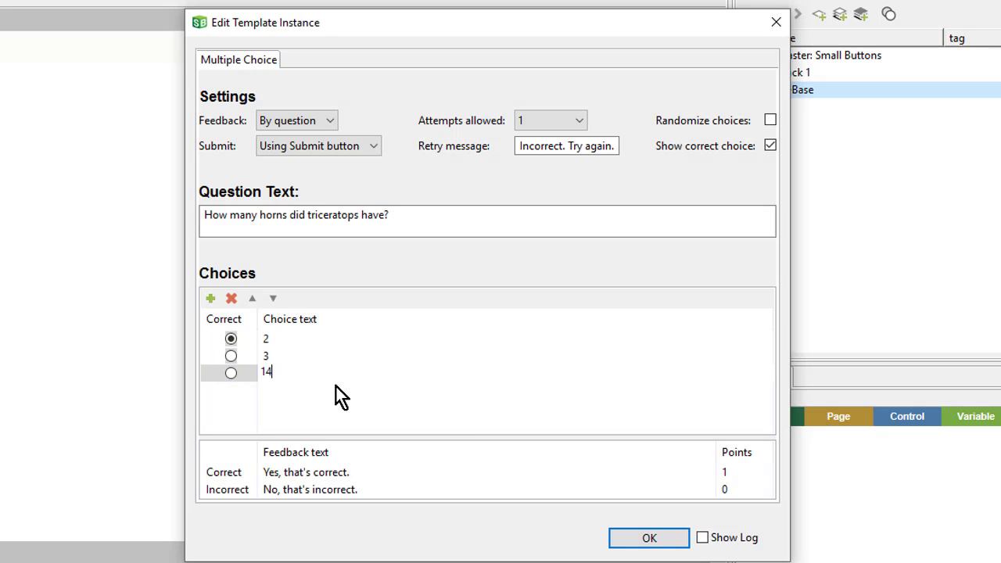
key("Return")
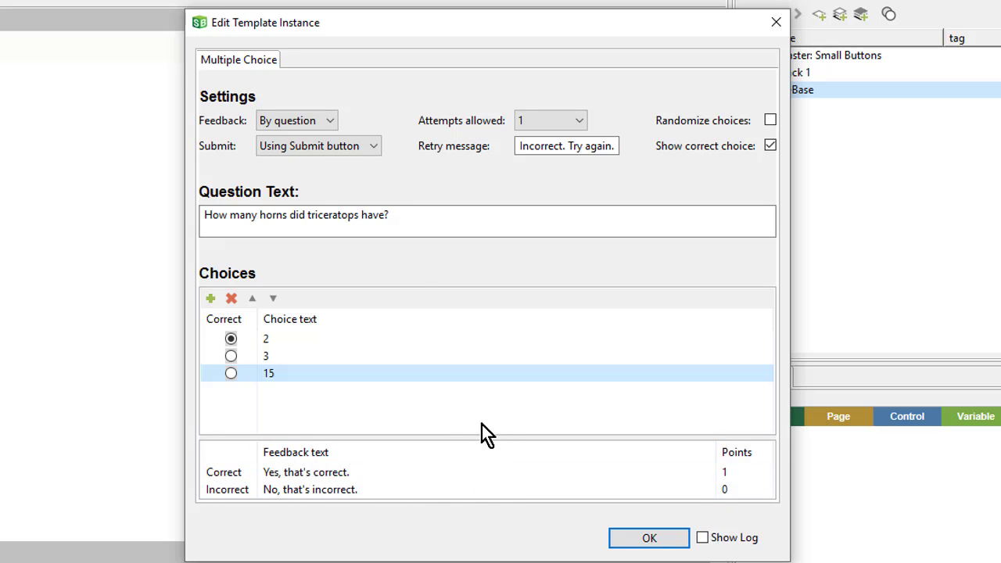
Switch the question's feedback to By choice and set the feedback for choice 2 to "It wasn't called a 'Bi'ceratops".
left_click(316, 123)
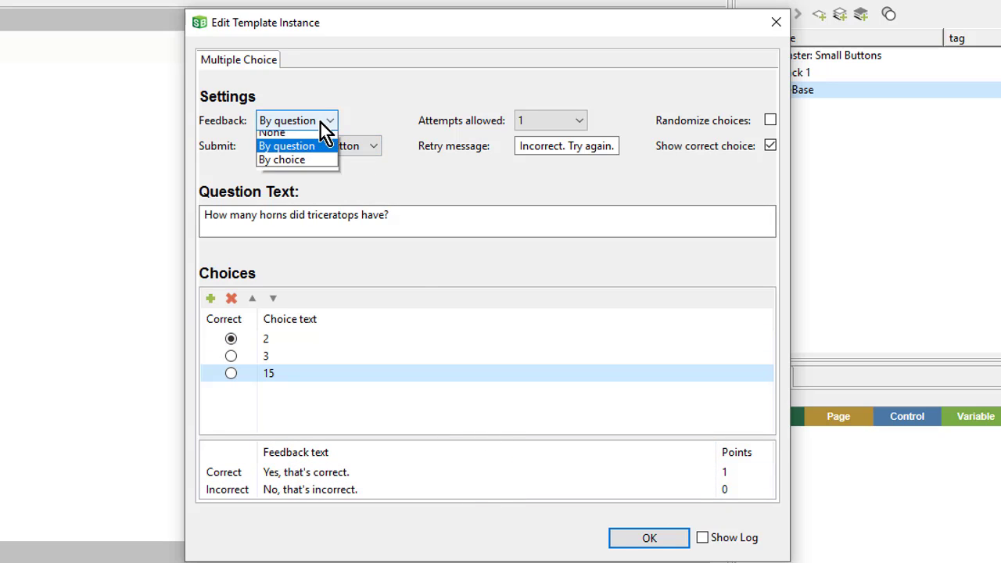
left_click(316, 165)
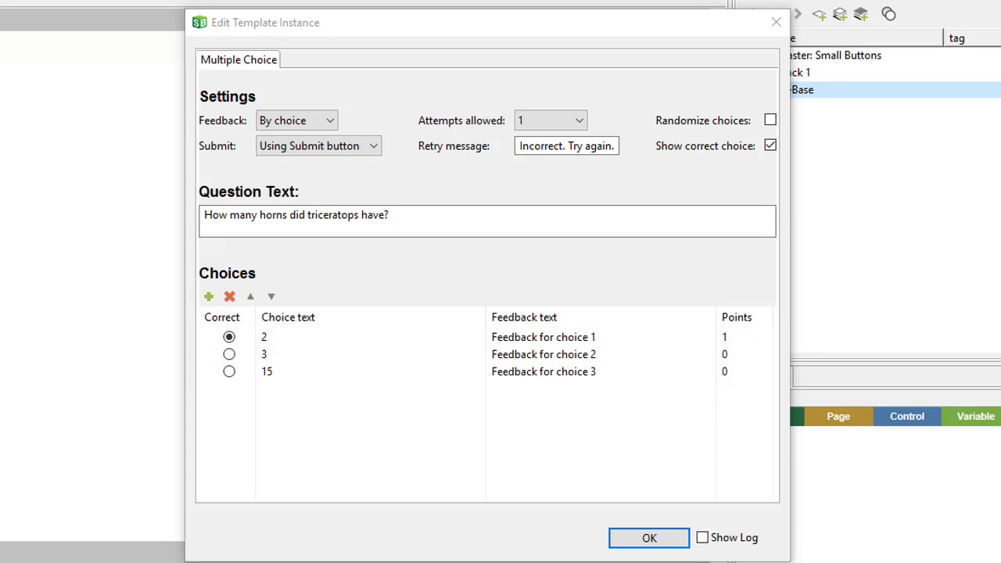
double_click(547, 337)
type("It wasn’t called a ‘Bi’ceratops")
key("Return")
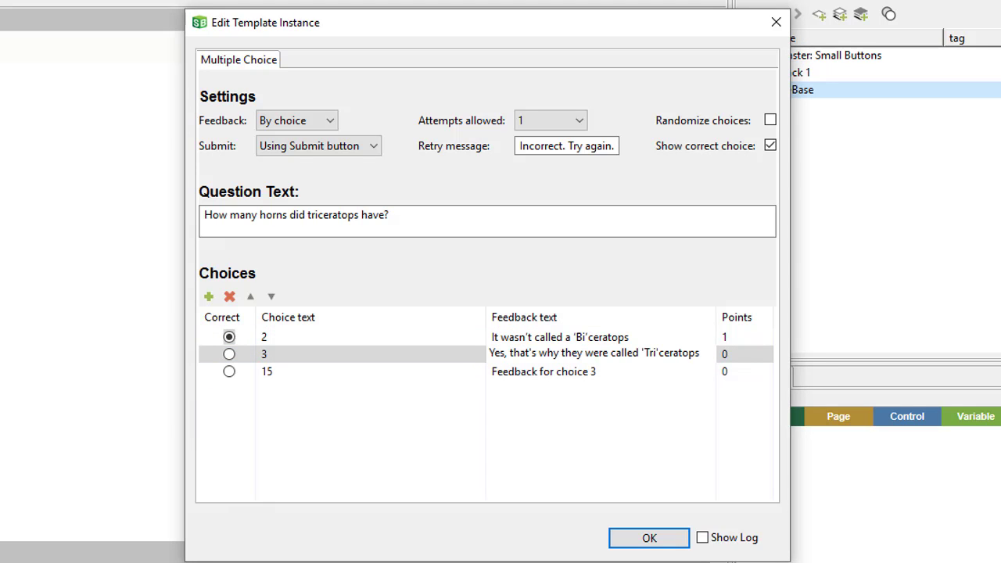
Set the feedback for 3 to "Yes, that's why they were called 'Tri'ceratops" and for 15 to "That's way too many horns. Tri to keep up.".
key("Return")
double_click(569, 374)
type("That's way too many horns.  Tri to keep up.")
key("Return")
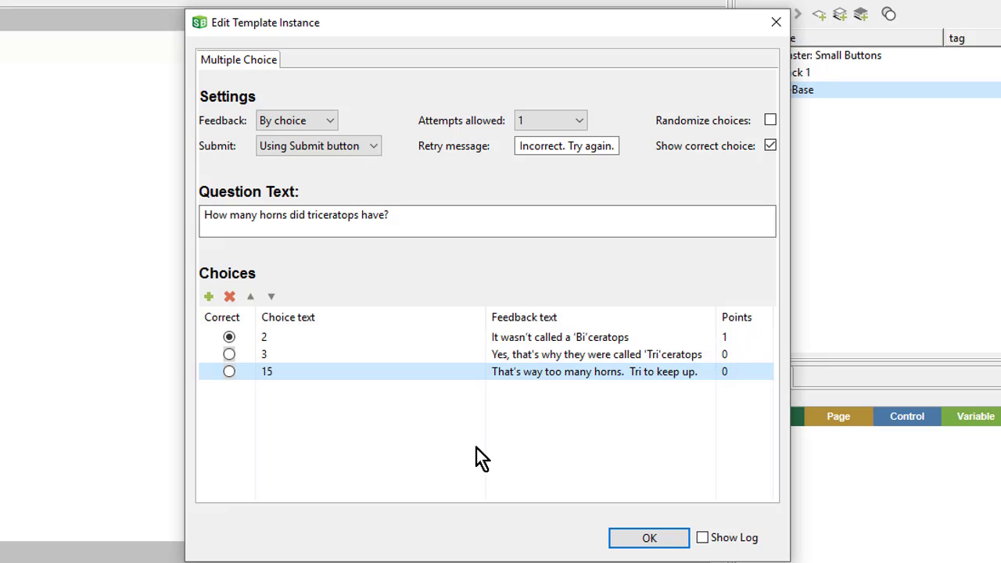
Mark choice 3 as correct, worth 1 point, with 0 points for choice 2, and generate the question page.
left_click(229, 354)
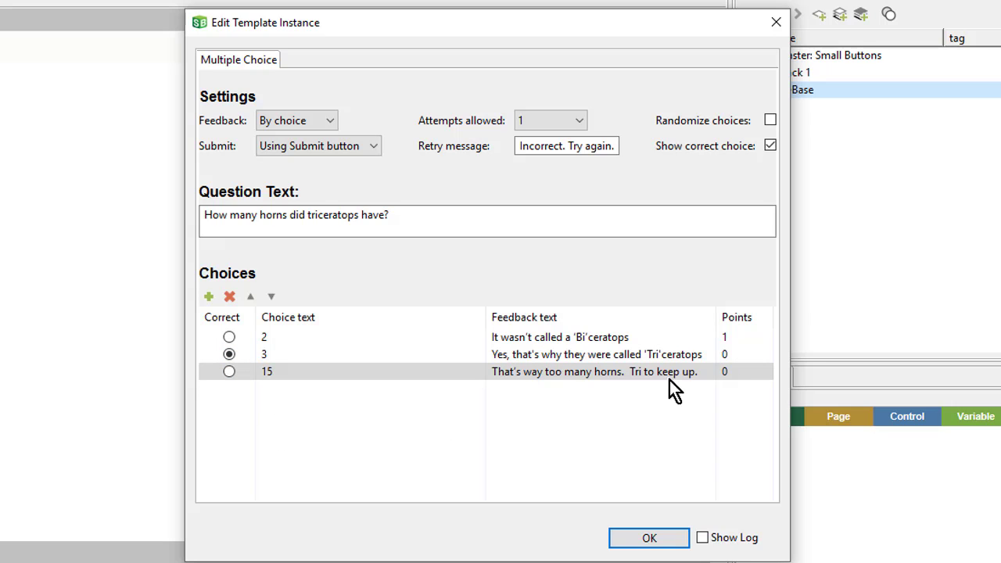
double_click(730, 356)
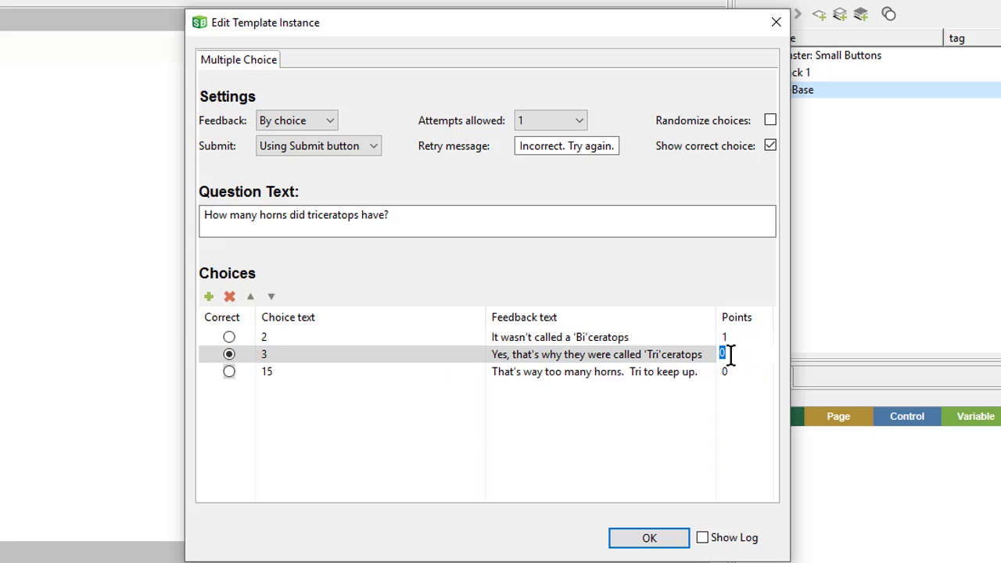
type("1")
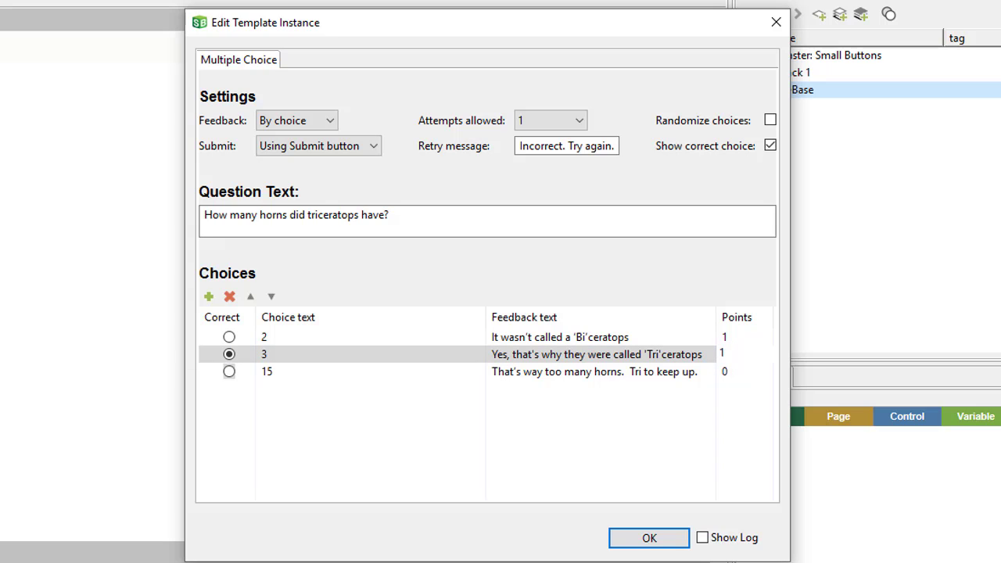
double_click(730, 337)
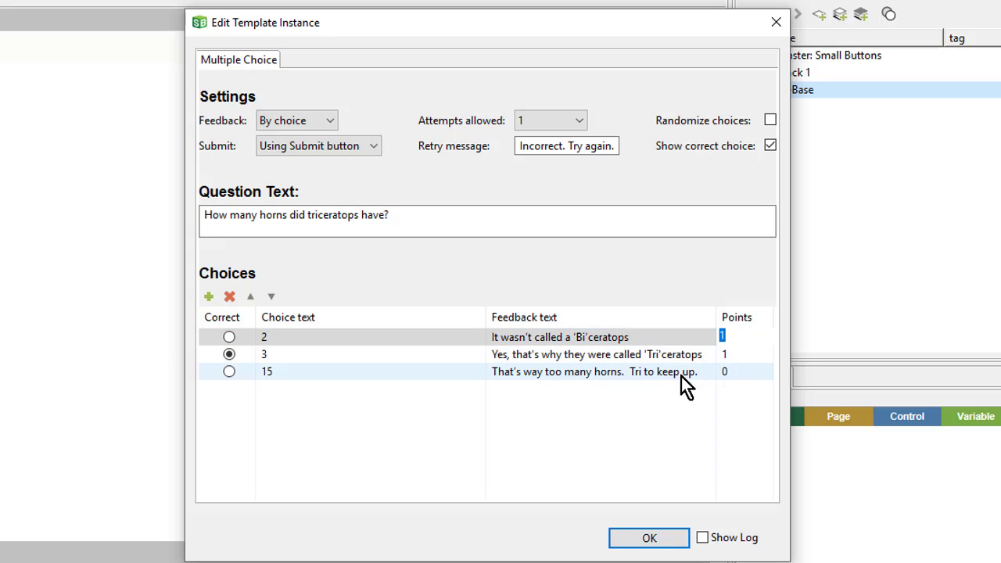
type("0")
key("Return")
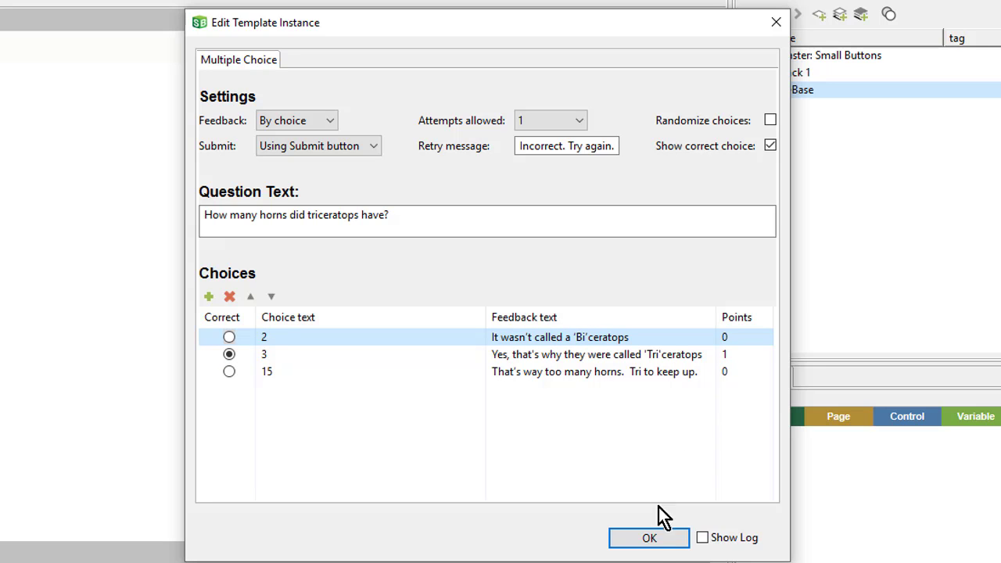
left_click(651, 539)
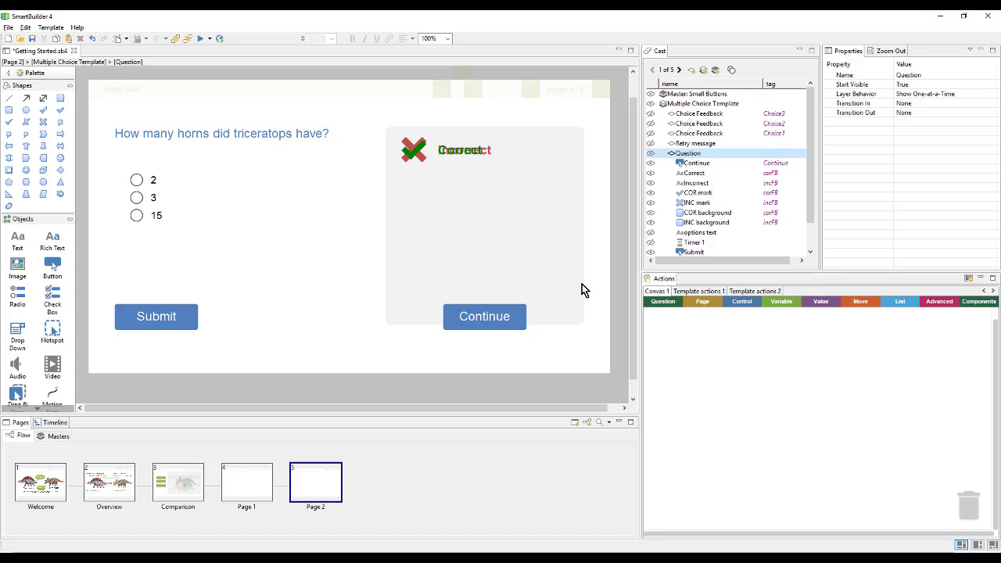
Review the triceratops question's settings in the template wizard and close it without changes.
left_click(679, 295)
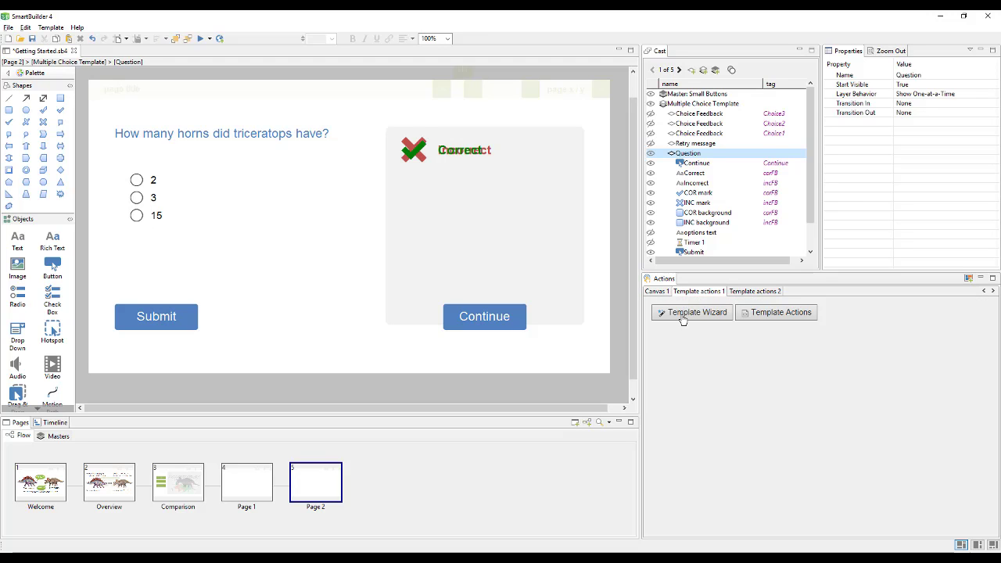
left_click(682, 320)
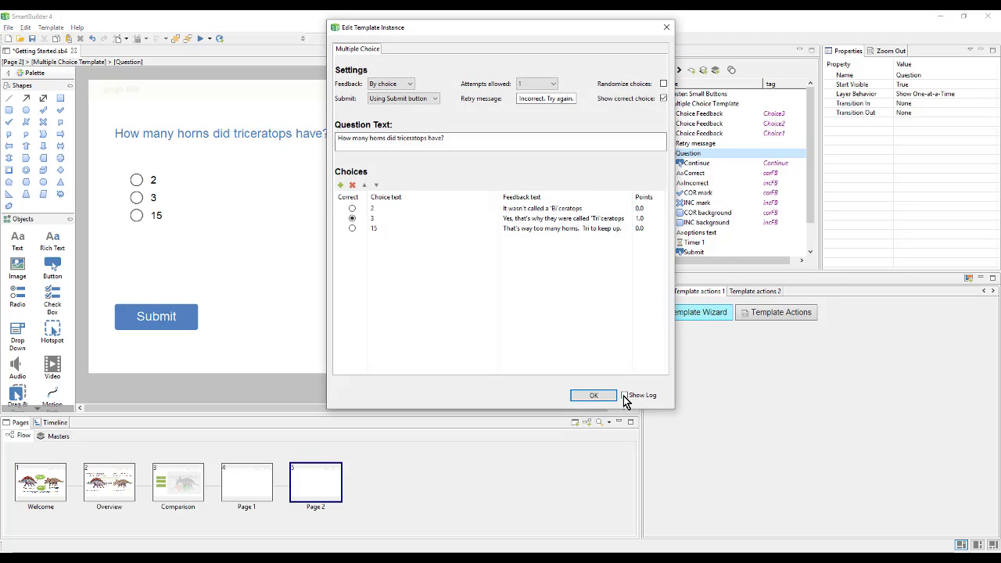
left_click(666, 26)
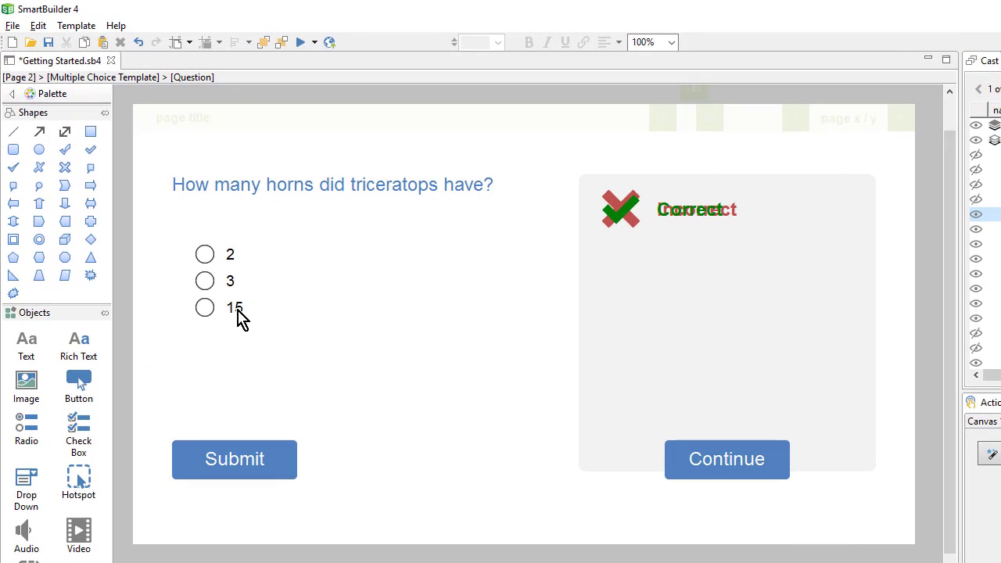
Change the third answer choice to 14 directly on the question page.
left_click(159, 223)
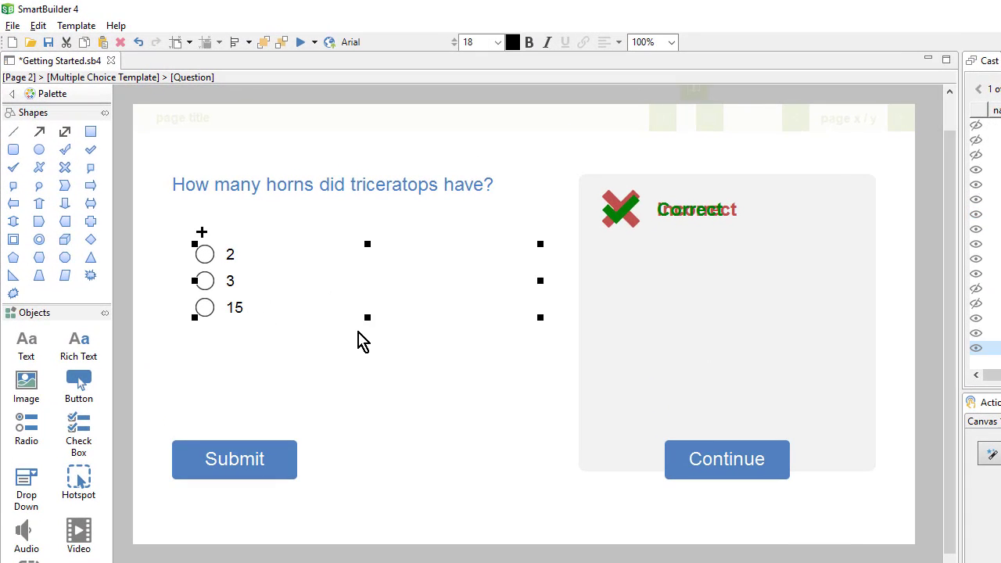
double_click(240, 310)
type("14")
left_click(285, 369)
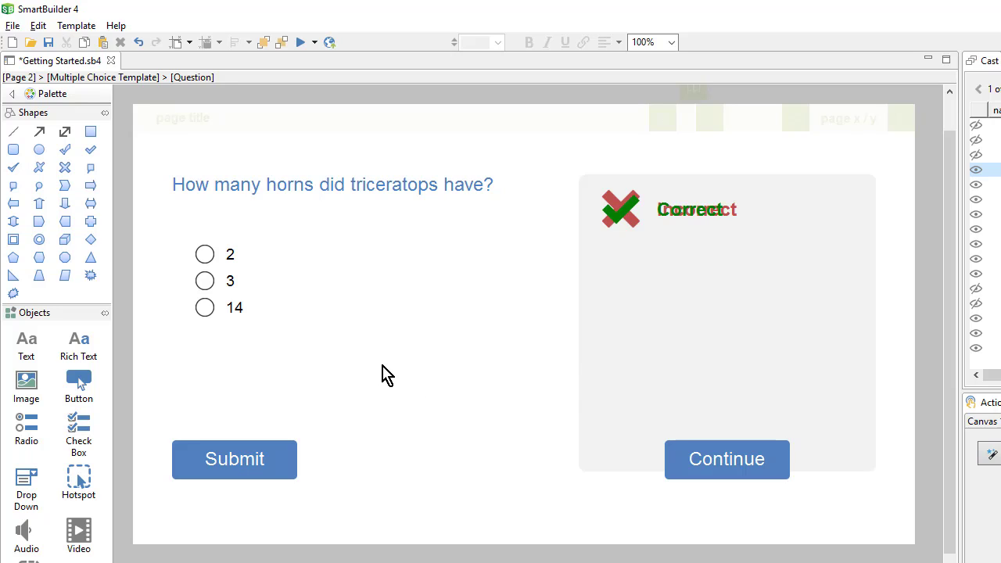
Insert "the" before "triceratops" in the question text on the page.
left_click(351, 197)
left_click(349, 195)
type("the")
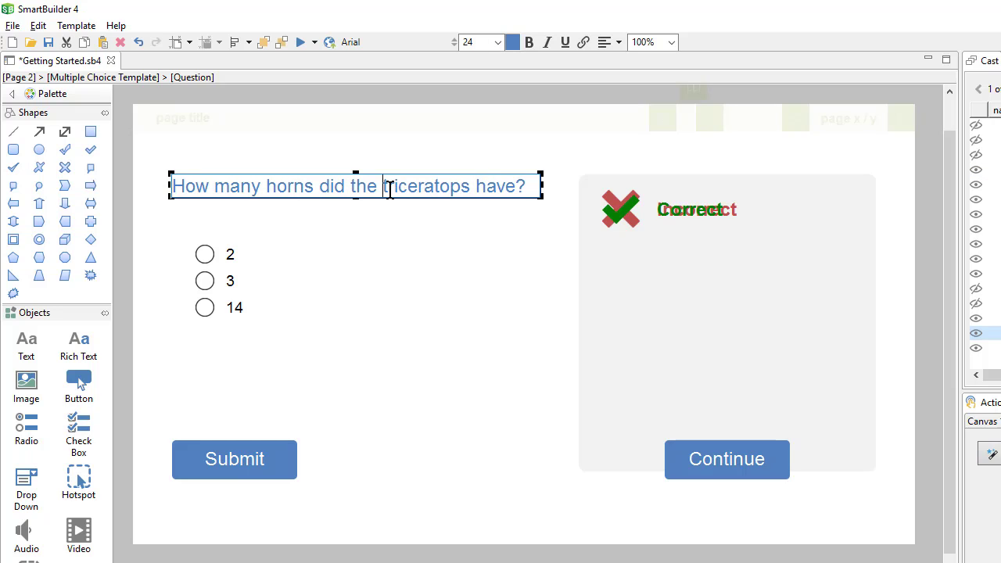
left_click(367, 344)
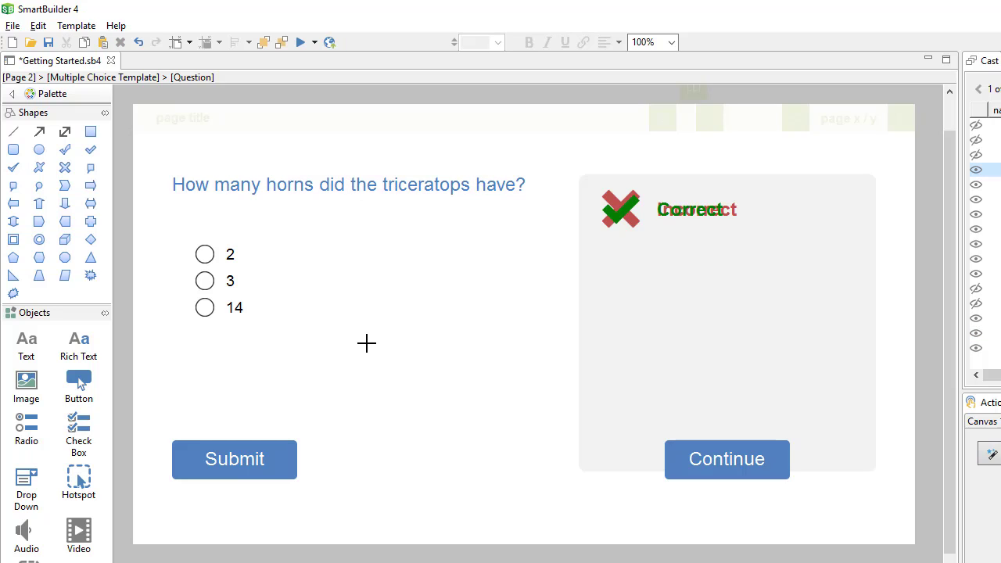
Nudge the question text slightly down, closer to the answer choices.
left_click(372, 197)
key("Down")
key("Down")
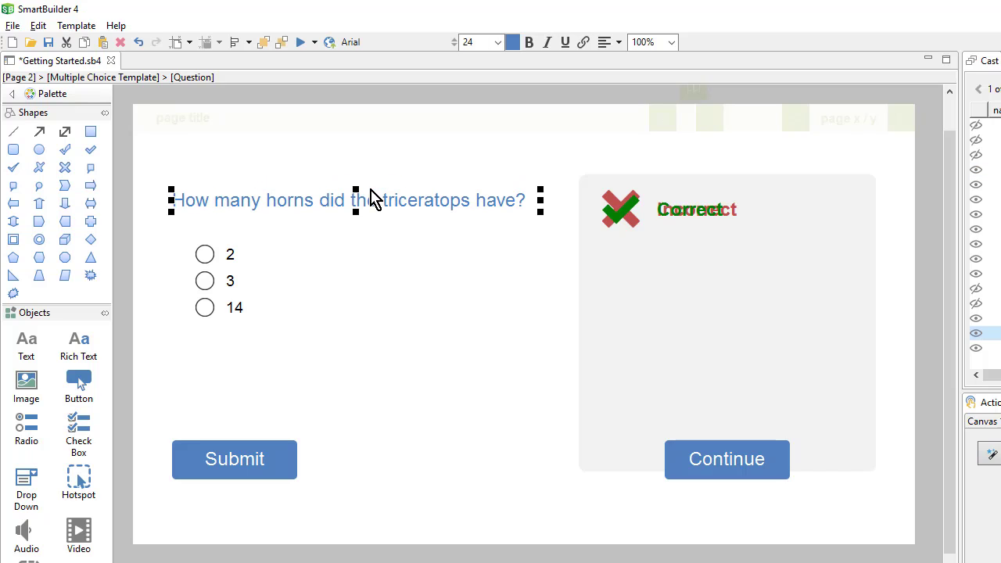
left_click(367, 414)
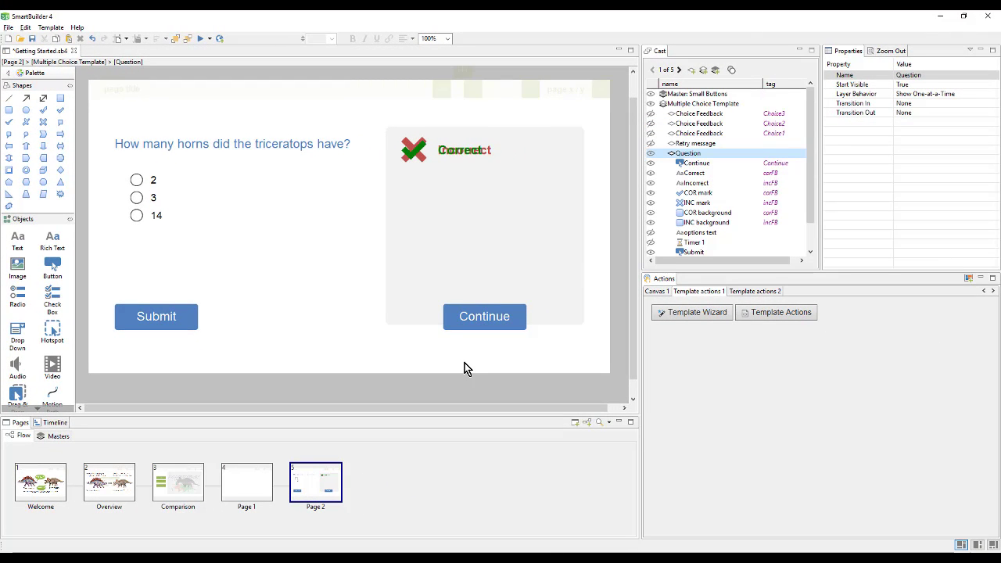
Add a new page after the triceratops question and apply the Linear Quiz Results template from the Quizzing category.
left_click(576, 423)
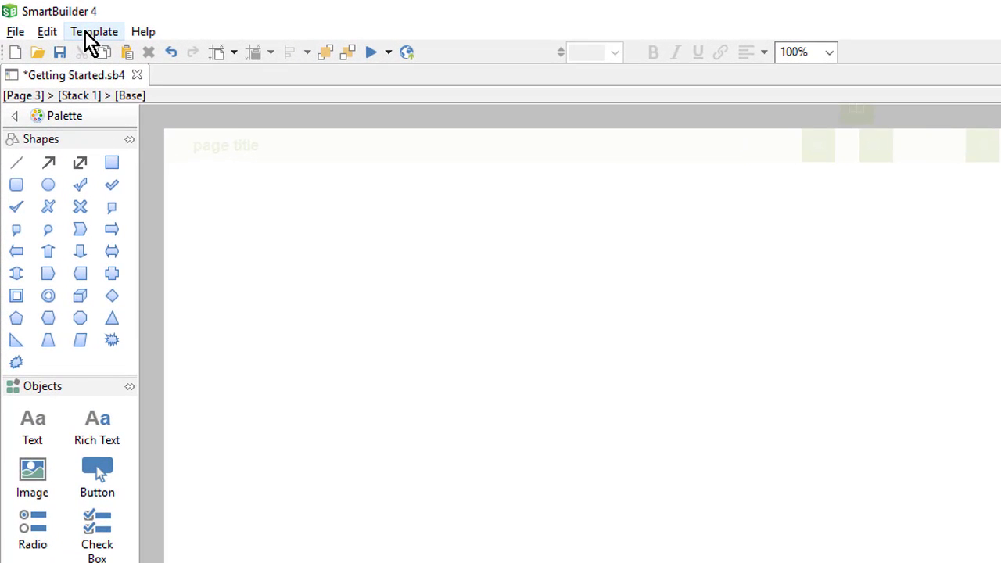
left_click(45, 28)
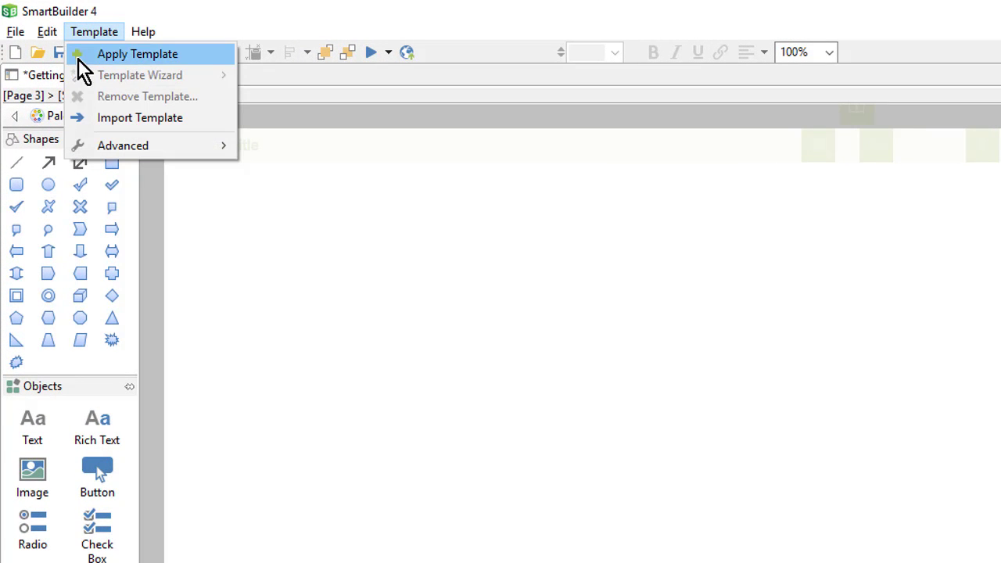
left_click(200, 59)
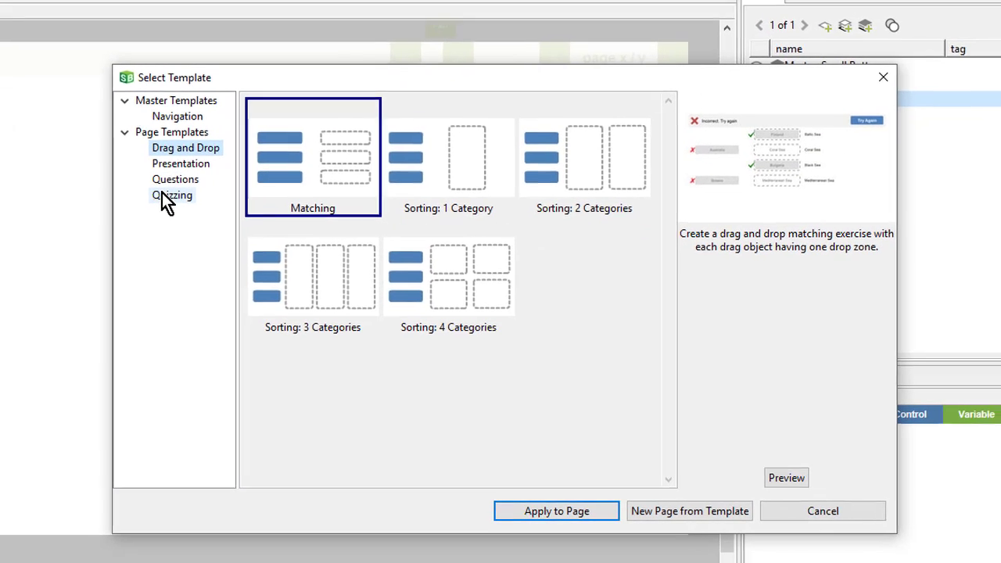
left_click(159, 194)
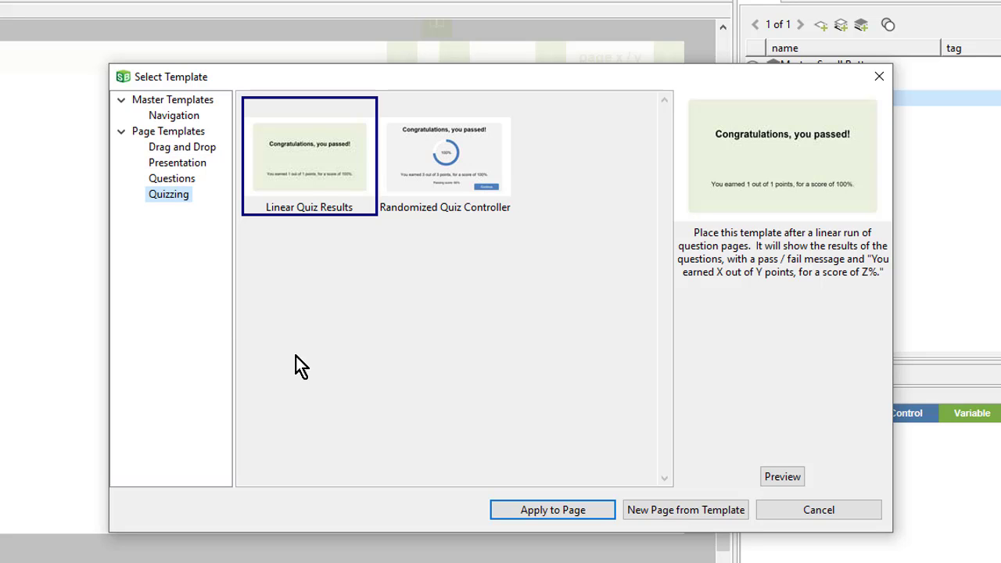
left_click(589, 510)
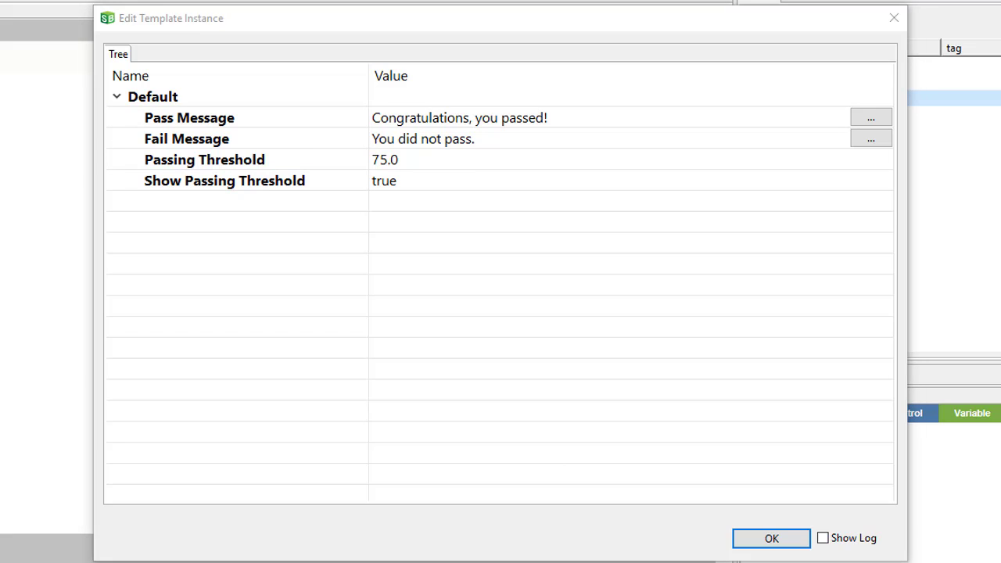
Set the pass message to "Congratulations, you're practically a paleontologist!" and the fail message to "Sorry, you didn't achieve a passing score.".
left_click(486, 121)
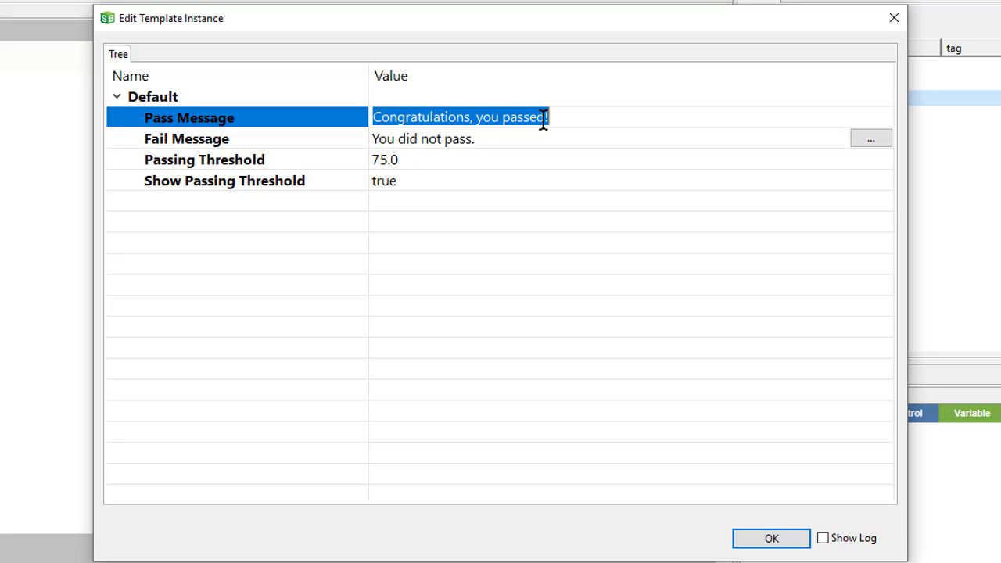
type("Congratulations, you're practically a paleontologist!")
key("Return")
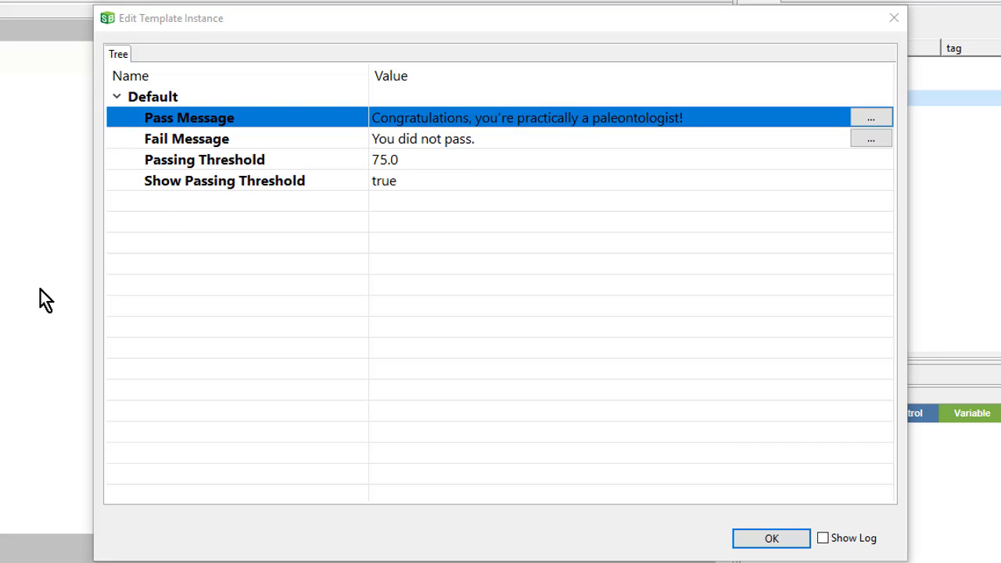
left_click(466, 138)
type("Sorry, you didn't achieve a passing score.")
key("Return")
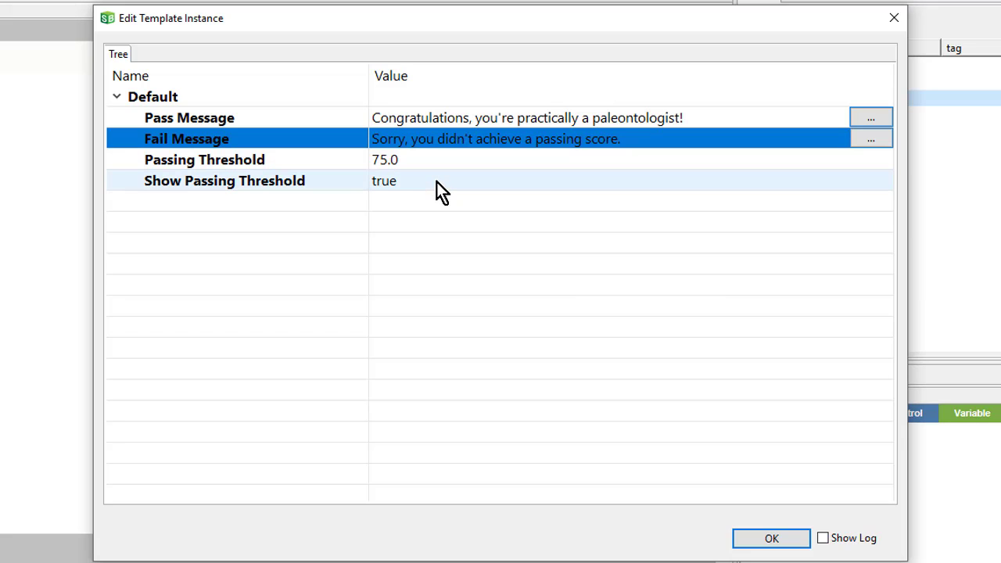
Set Show Passing Threshold to false and generate the quiz results page.
left_click(415, 183)
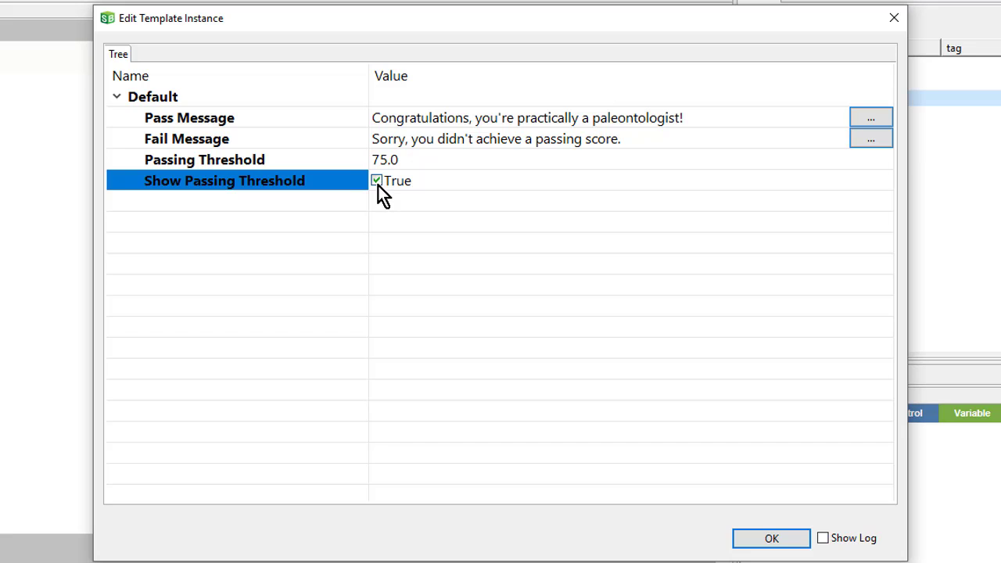
left_click(377, 181)
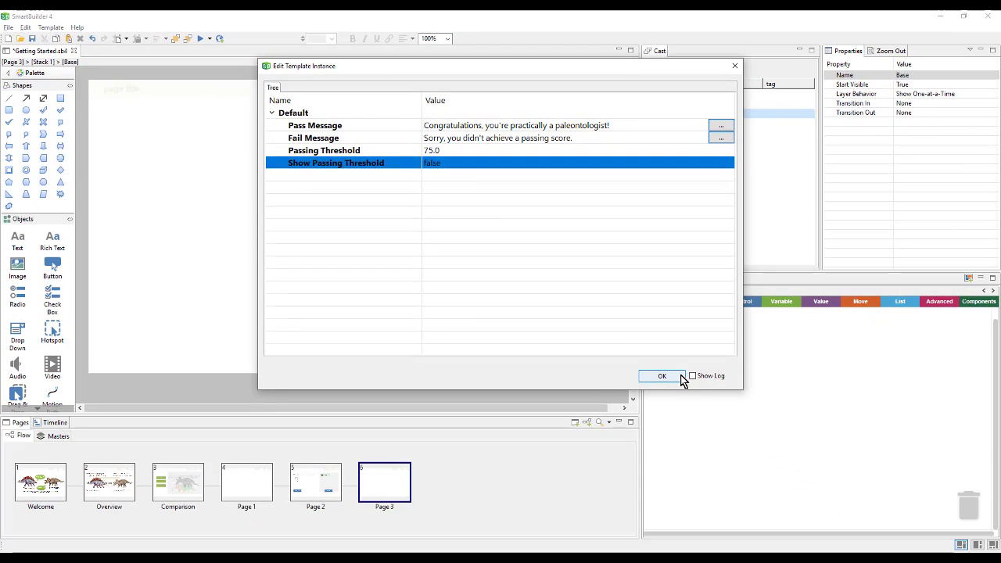
left_click(681, 376)
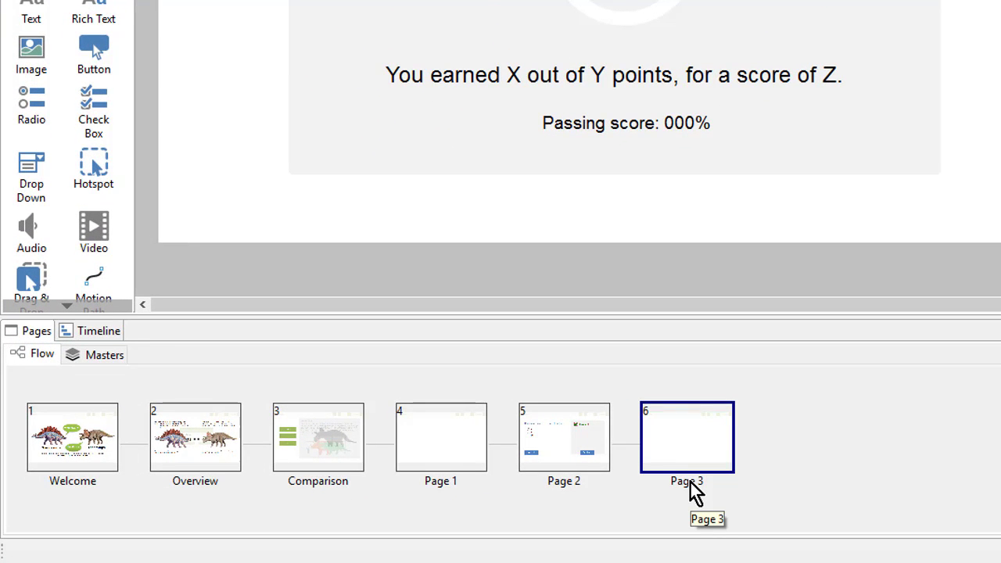
Rename the quiz results page as Results and Page 1 as Question 1.
double_click(691, 482)
type("Results")
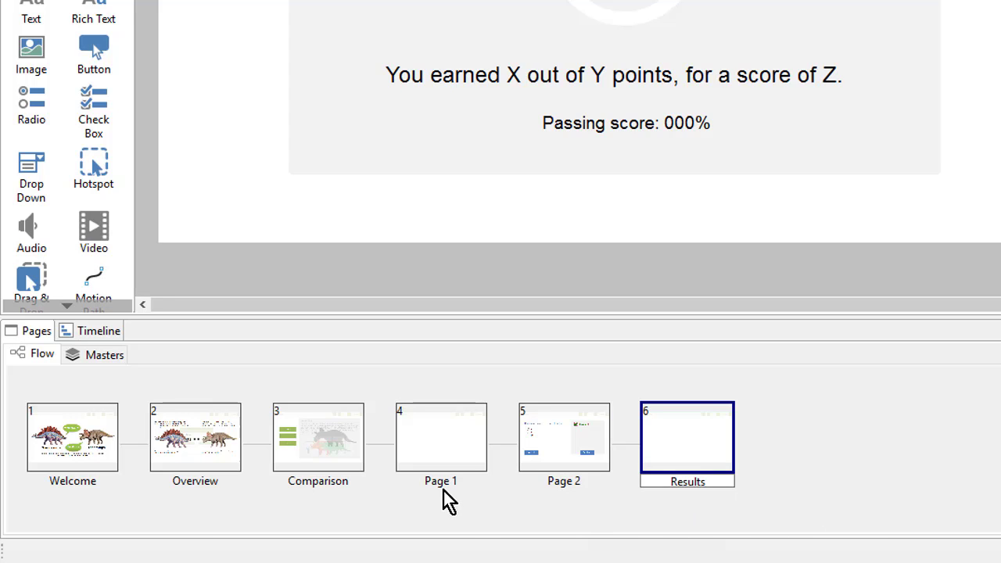
key("Return")
left_click(449, 458)
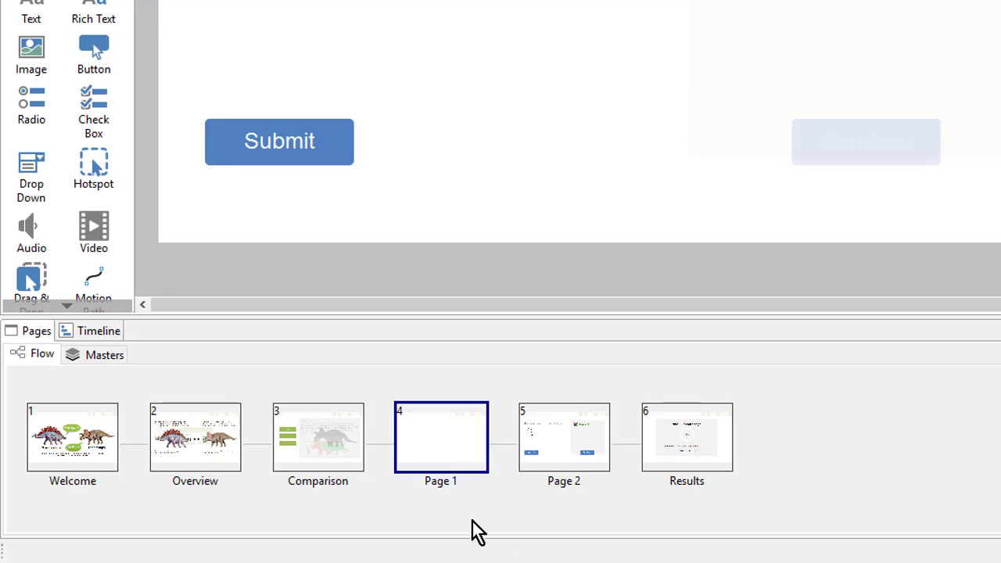
left_click(452, 483)
type("Question 1")
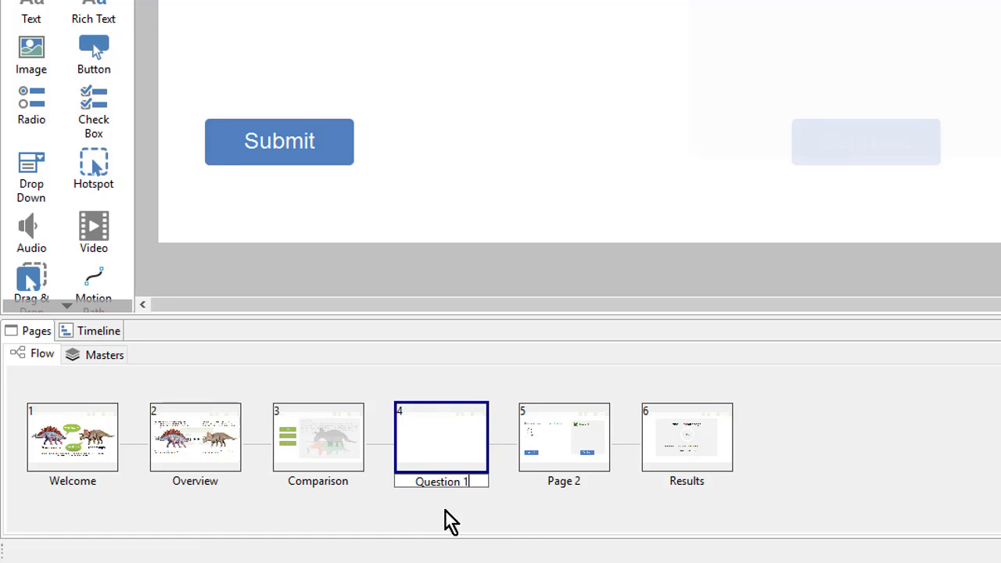
key("Return")
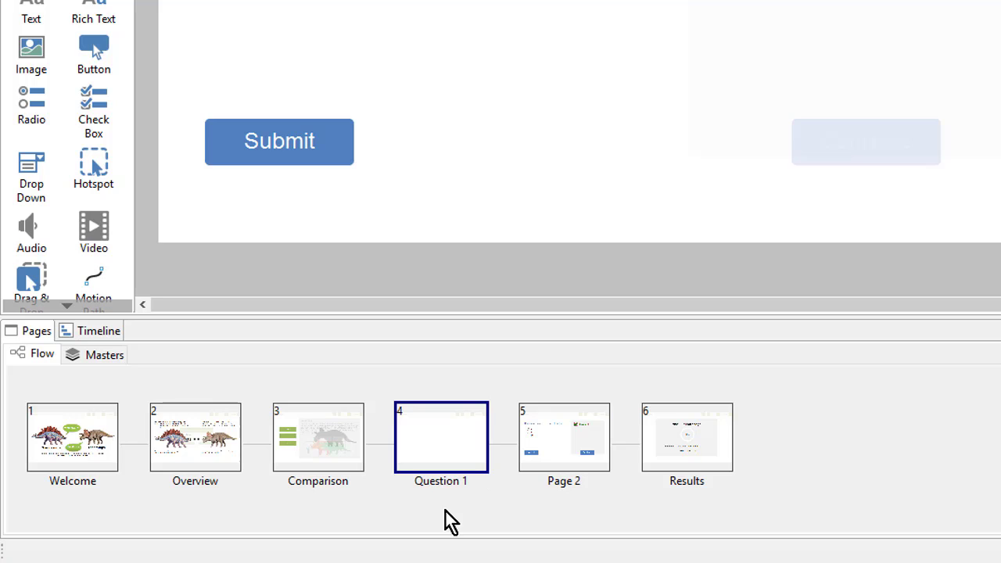
Rename Page 2 as Question 2.
left_click(557, 484)
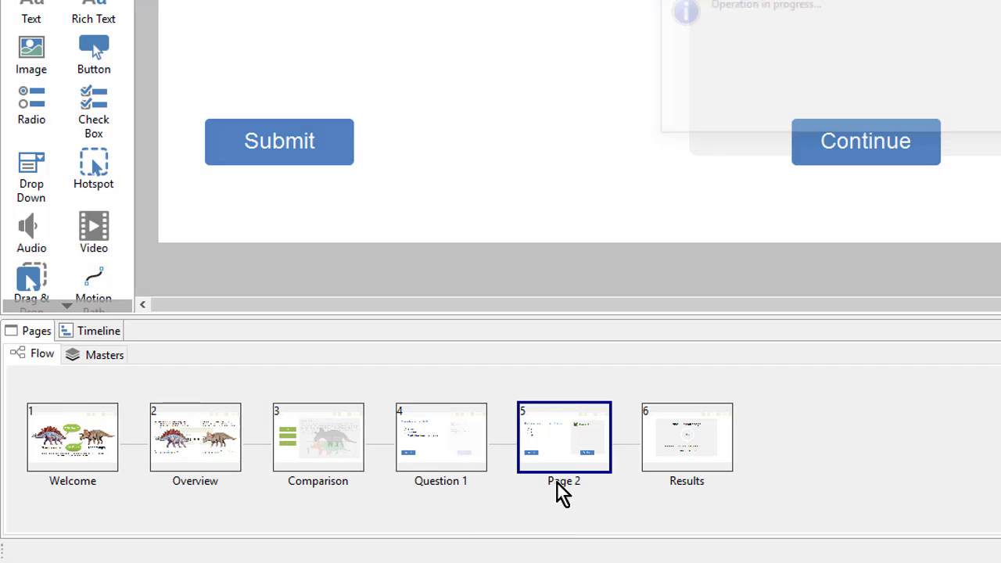
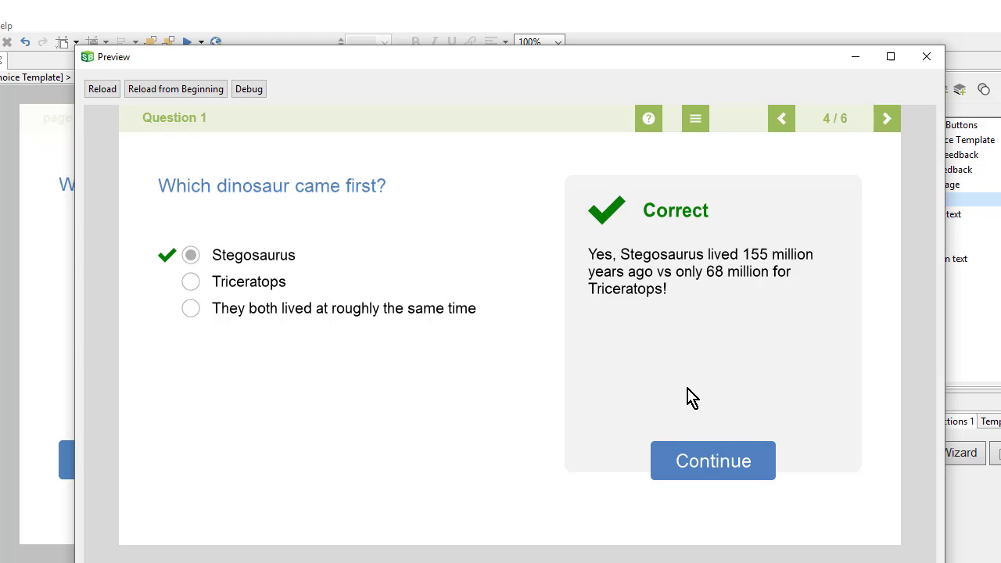
Test the previewed quiz with an incorrect answer of 14 for the triceratops horns question, continue to the results, and close the preview.
left_click(726, 480)
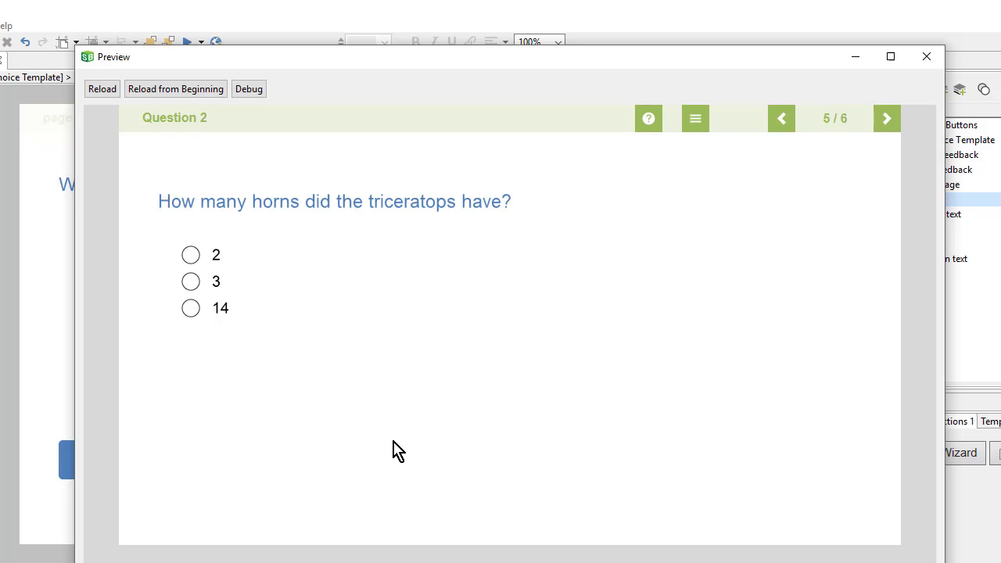
left_click(222, 314)
left_click(222, 458)
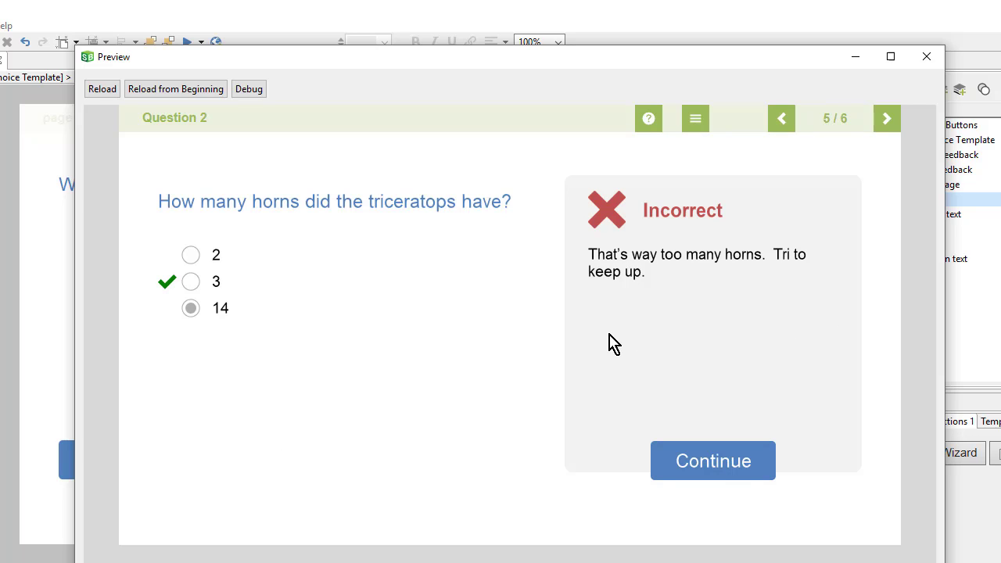
left_click(720, 458)
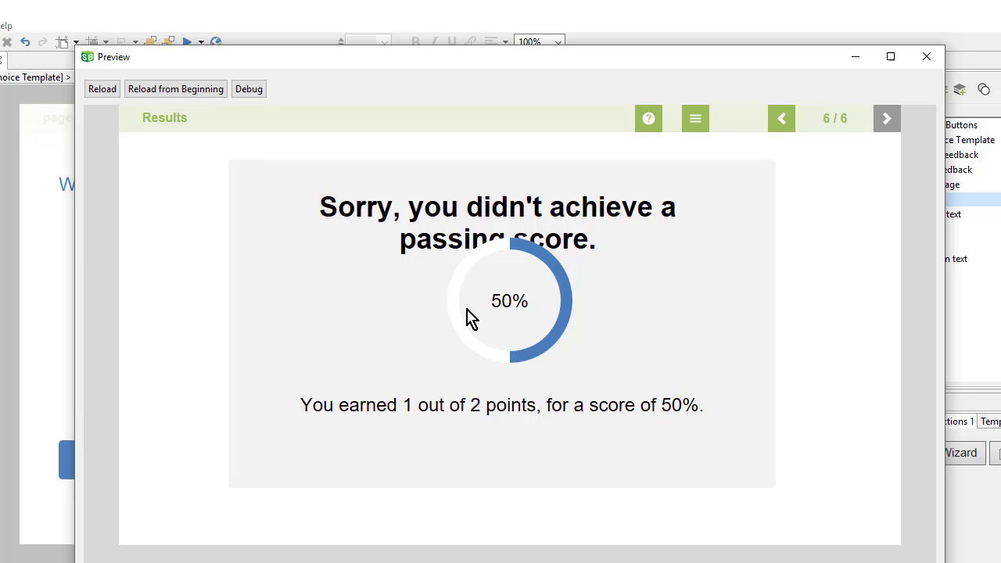
left_click(937, 63)
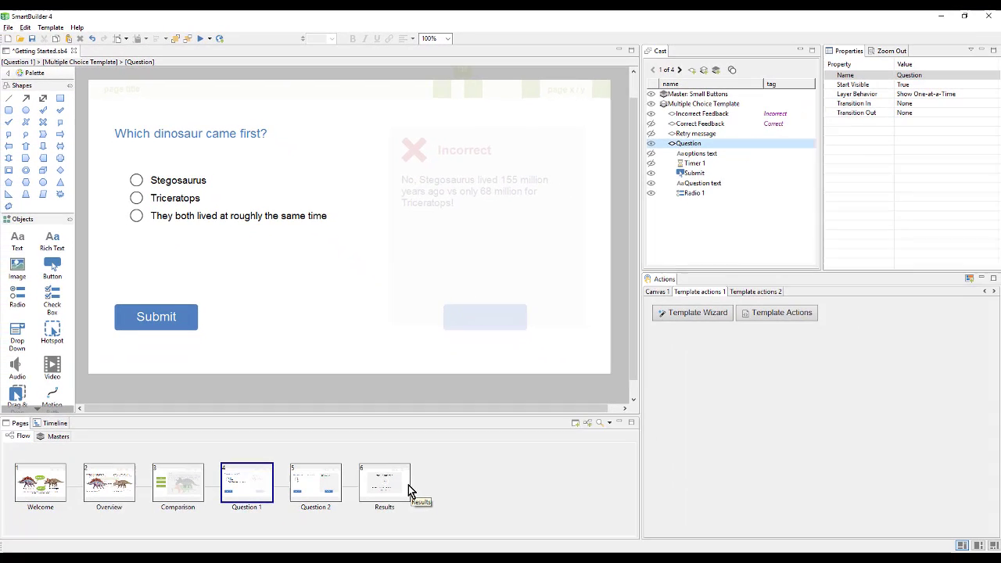
On the Results page, move the percent gauge, its readout and the score texts down, clear of the Pass / Fail Message.
left_click(406, 486)
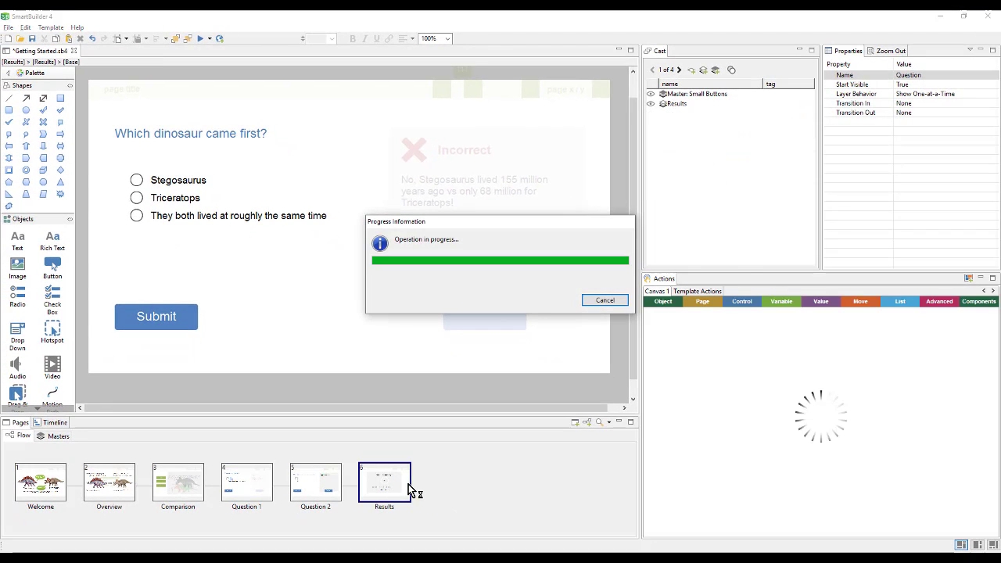
left_click(395, 306)
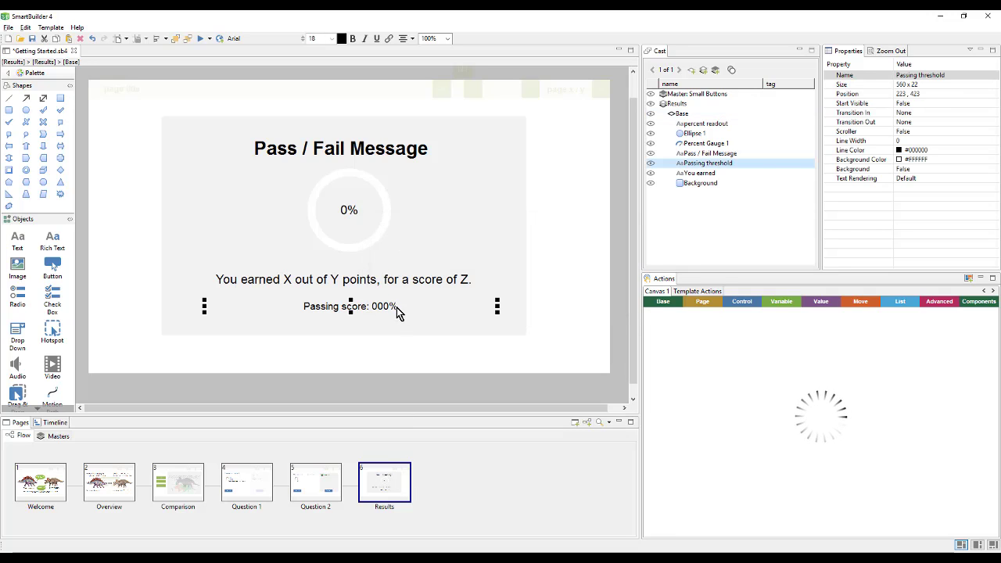
left_click_drag(561, 335, 150, 162)
left_click_drag(394, 299, 397, 324)
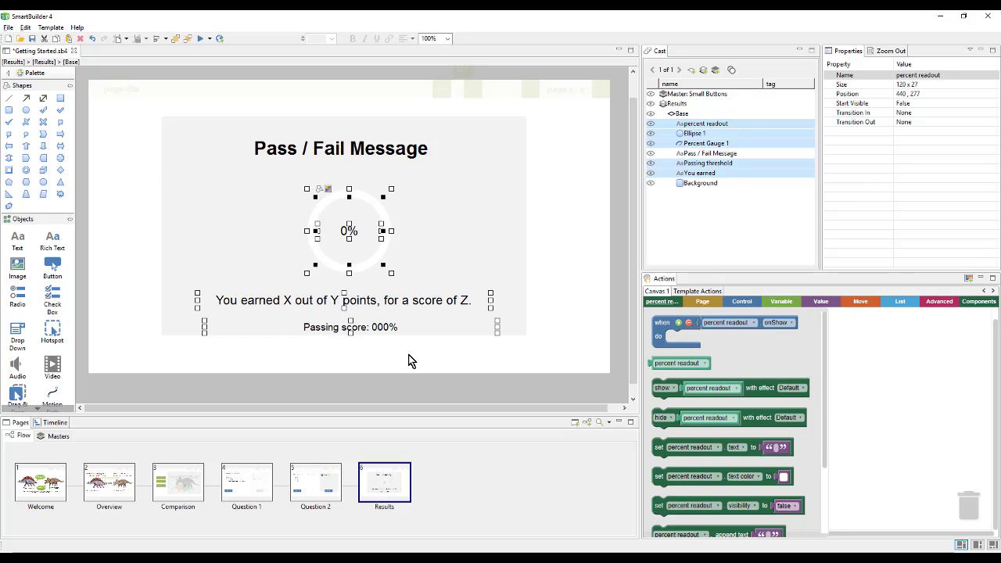
left_click(317, 359)
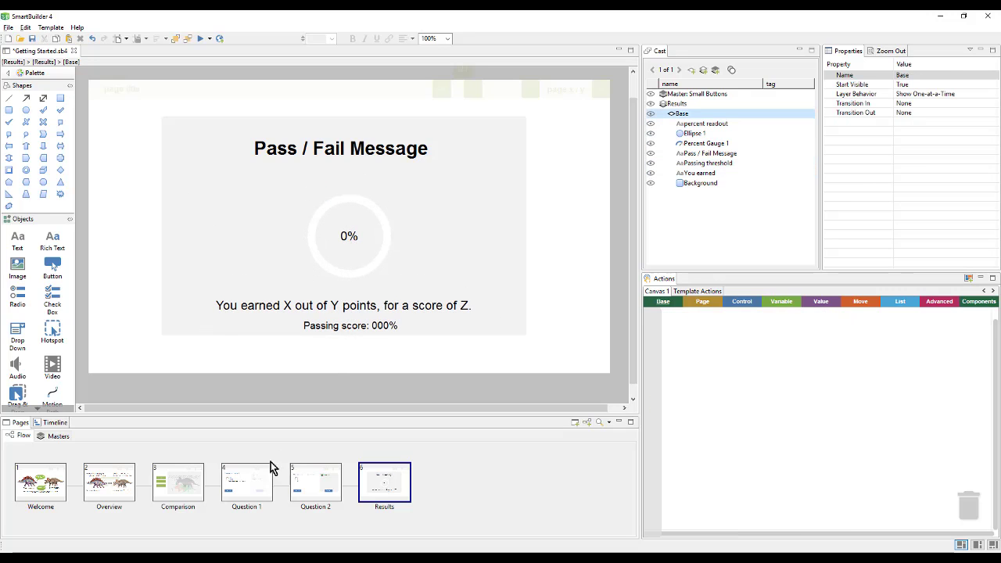
Preview the quiz from Question 1, submit Stegosaurus and then 3 as the answers, and continue to the Results page.
left_click(260, 484)
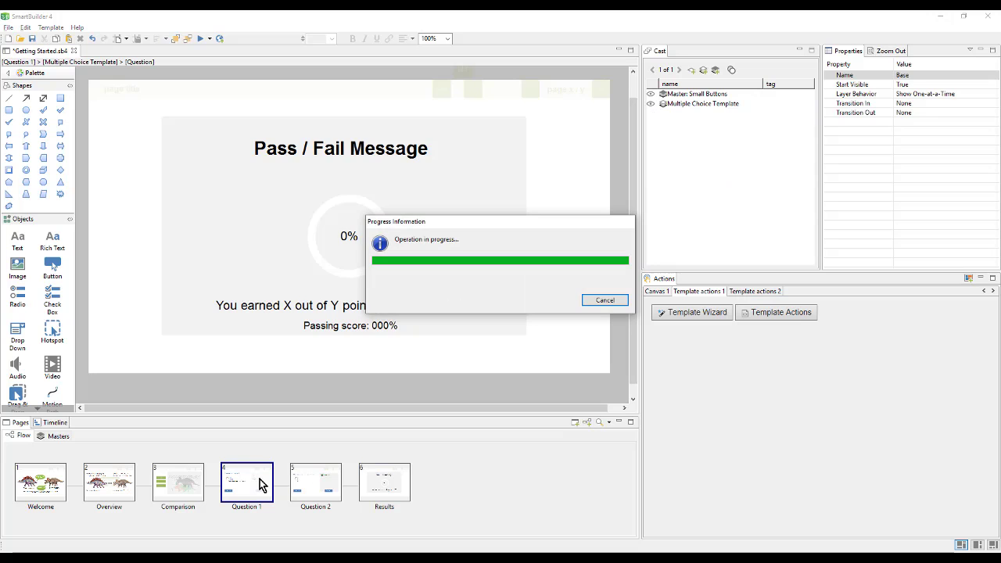
left_click(200, 38)
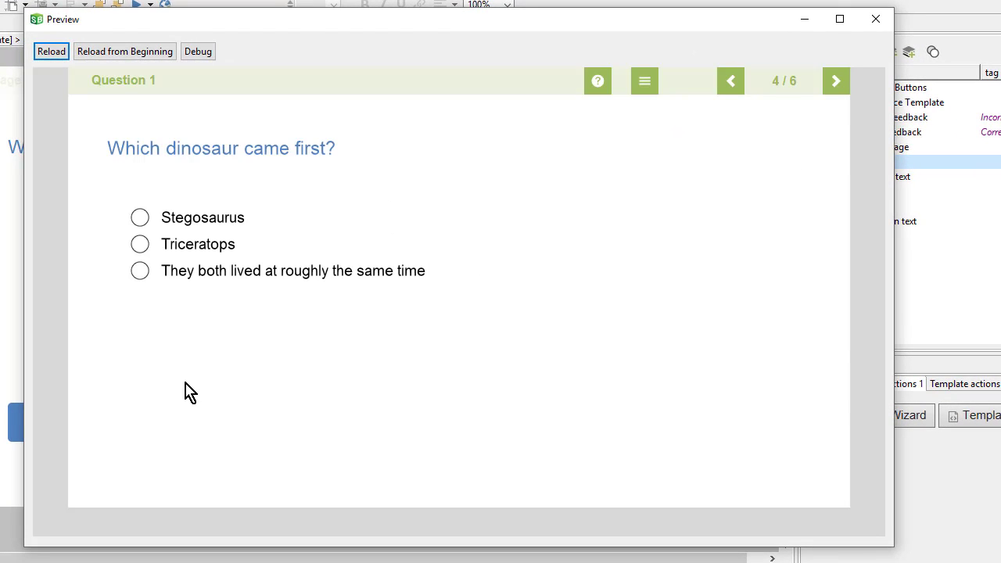
left_click(210, 222)
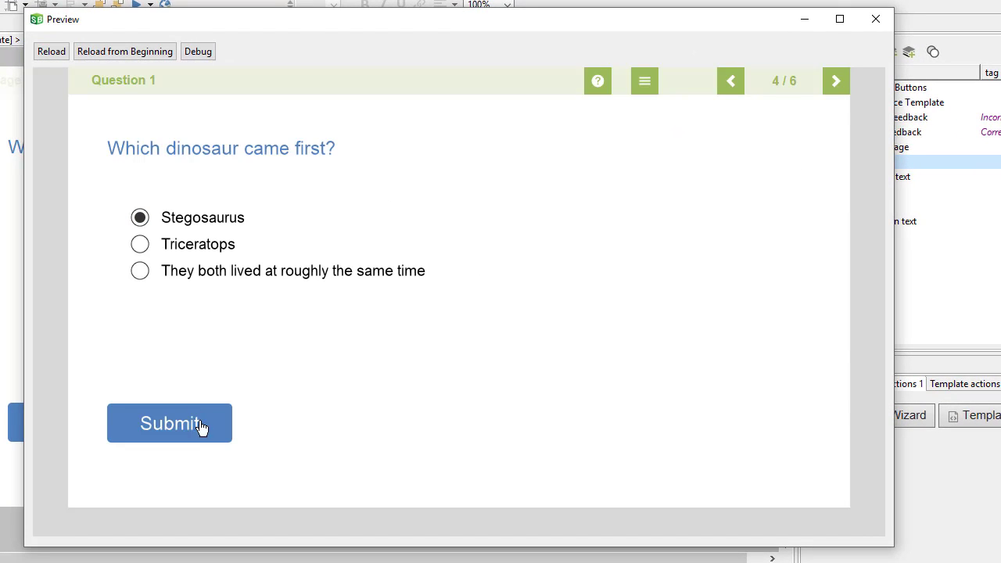
left_click(220, 432)
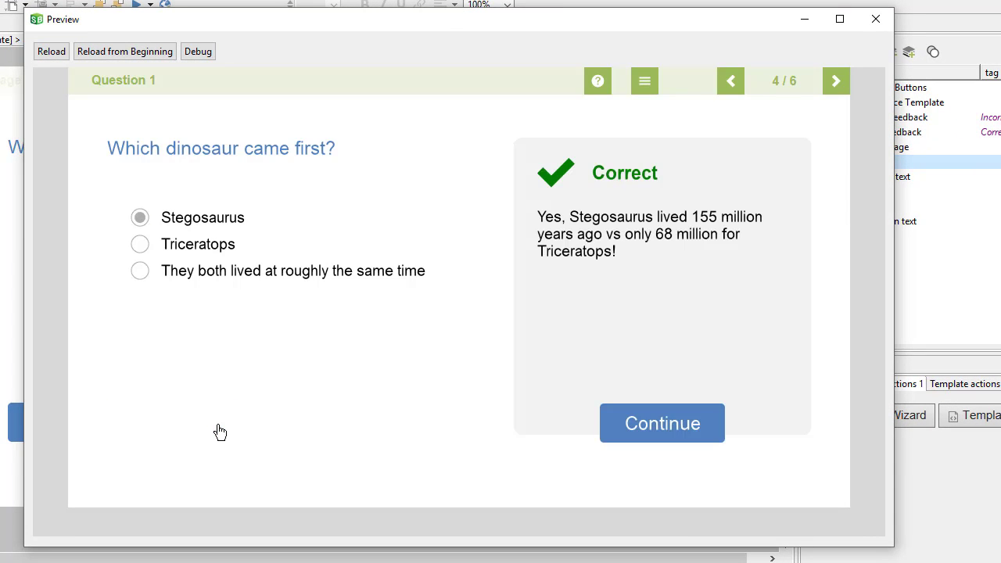
left_click(604, 430)
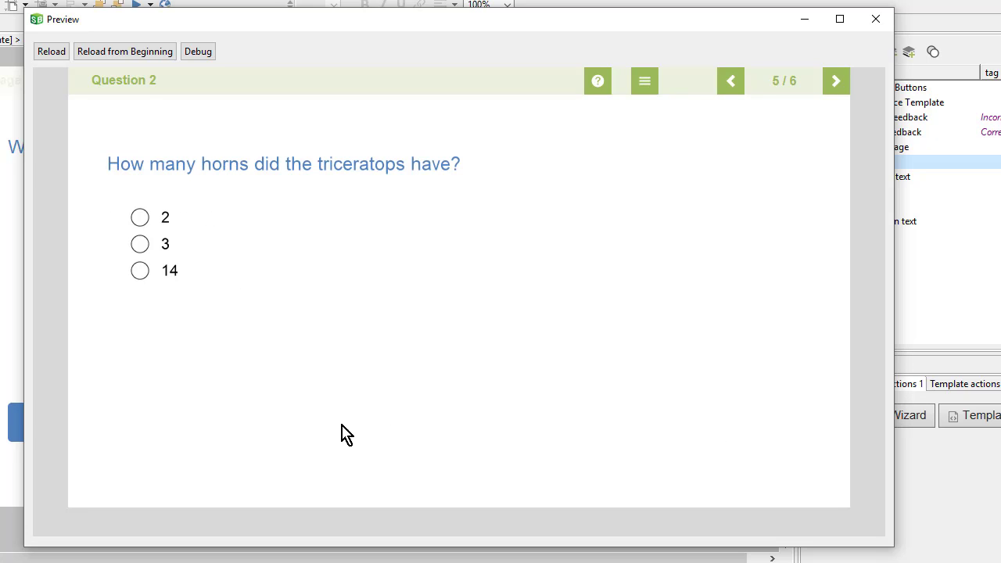
left_click(170, 247)
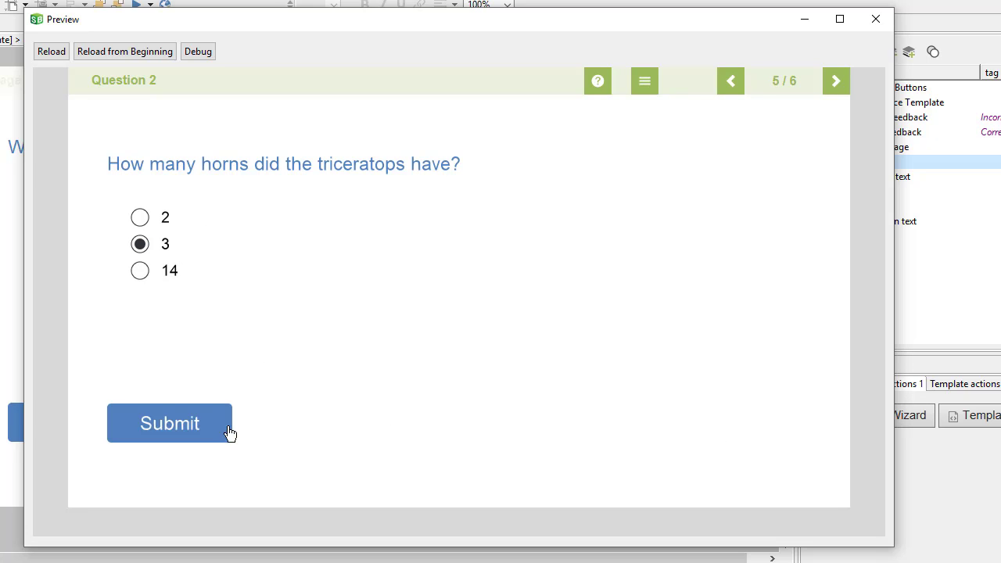
left_click(213, 434)
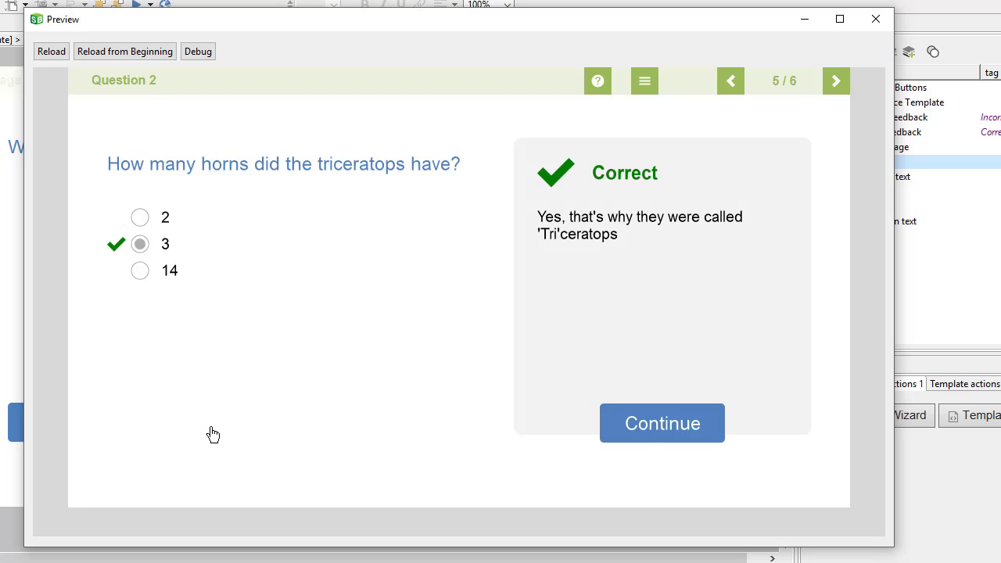
left_click(650, 431)
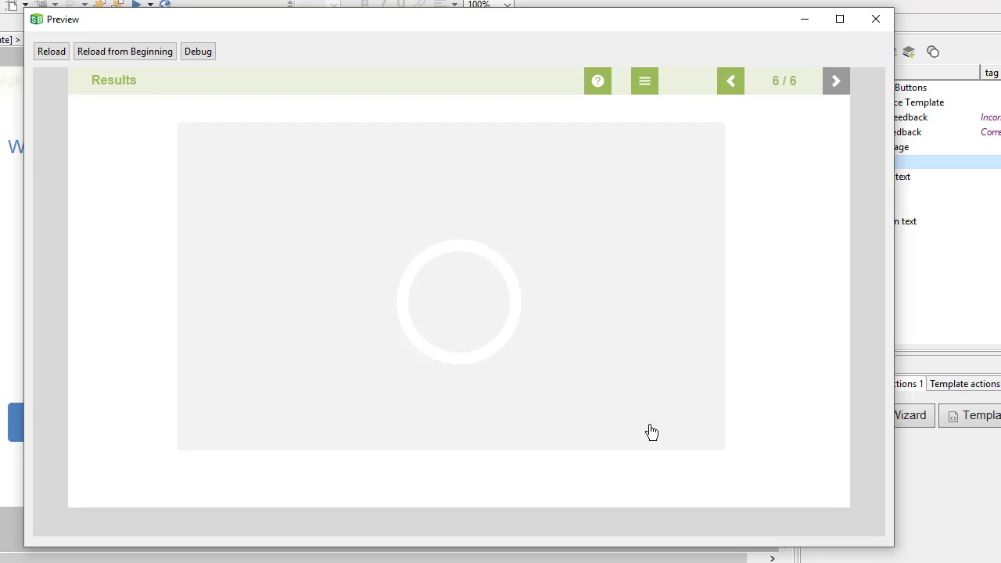